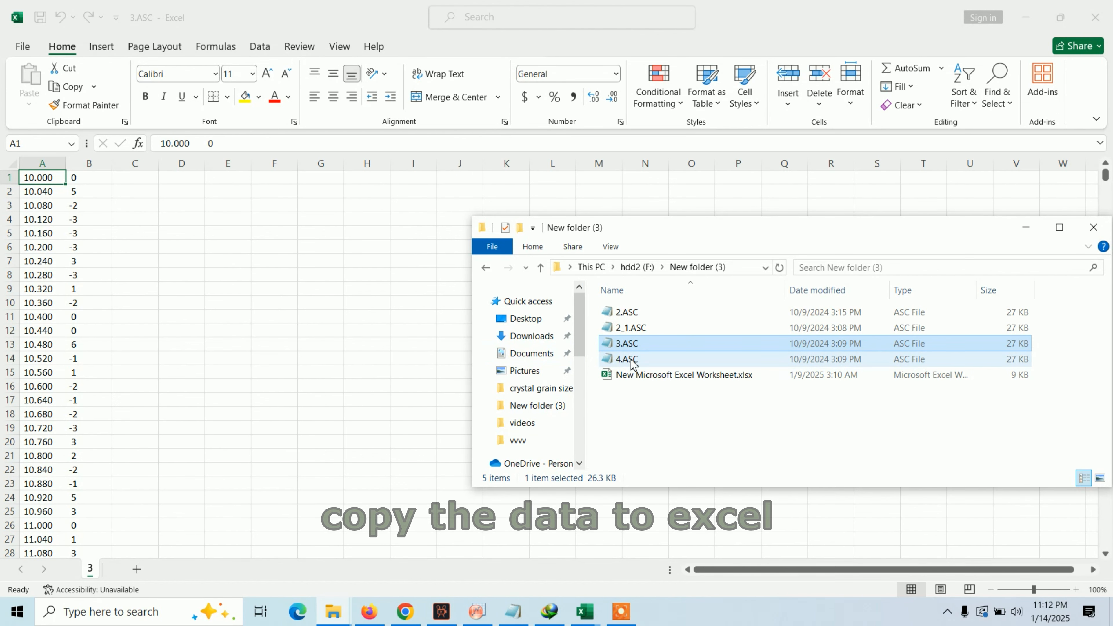
- Widen column A of the 4.ASC worksheet to fit both data values and copy the whole column
{"action": "left_click_drag", "start_coordinate": [313, 18], "coordinate": [525, 51]}
{"action": "left_click", "coordinate": [265, 197]}
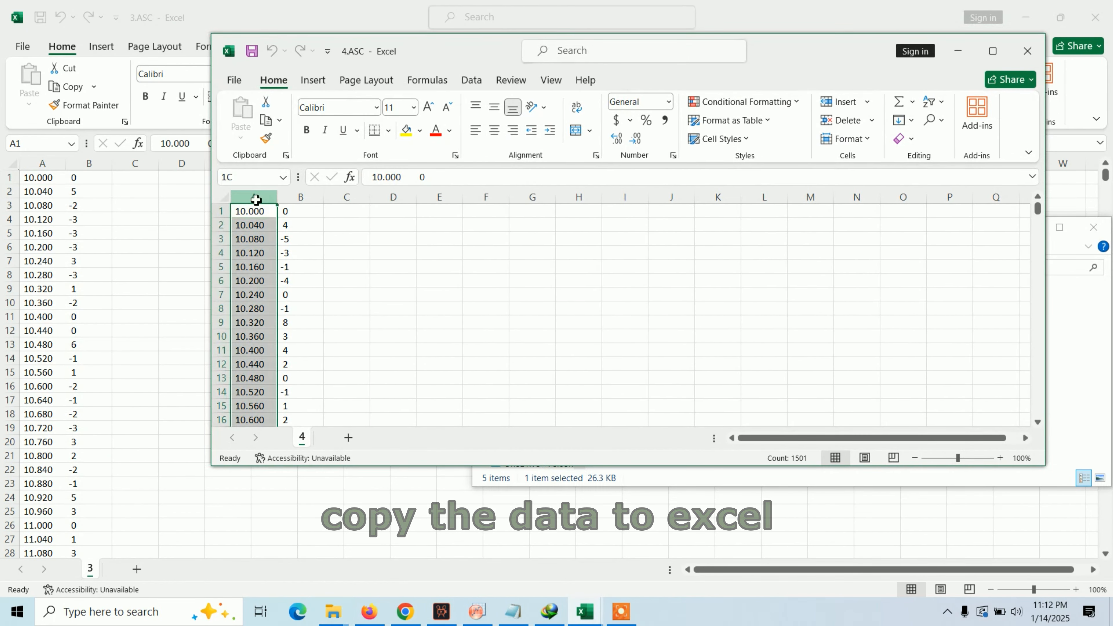
{"action": "left_click_drag", "start_coordinate": [279, 203], "coordinate": [348, 204]}
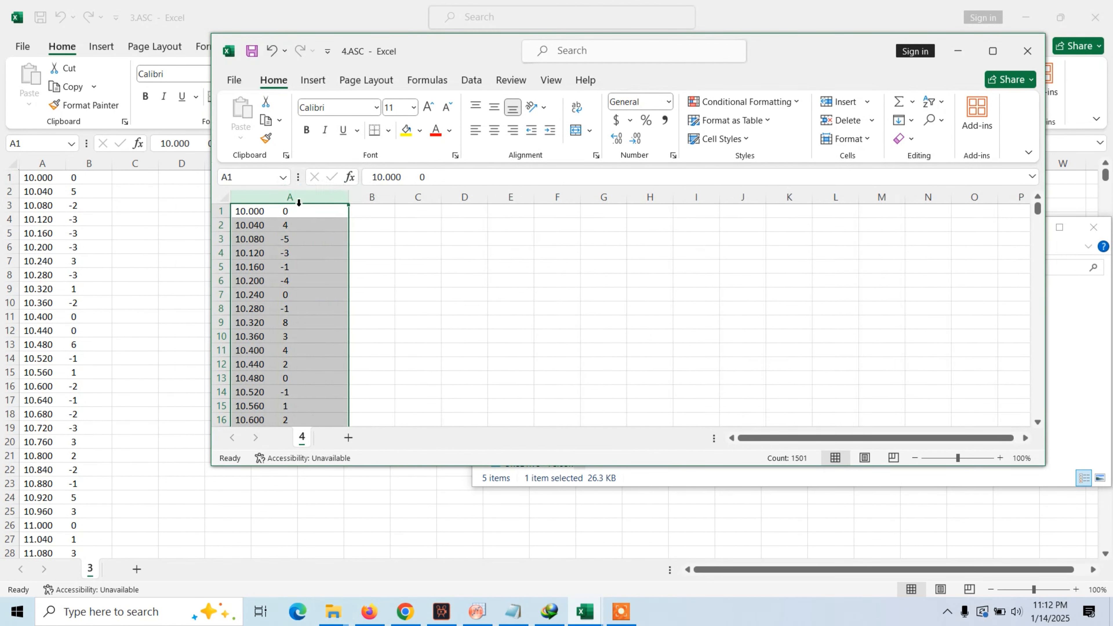
{"action": "right_click", "coordinate": [286, 199]}
{"action": "left_click", "coordinate": [318, 257]}
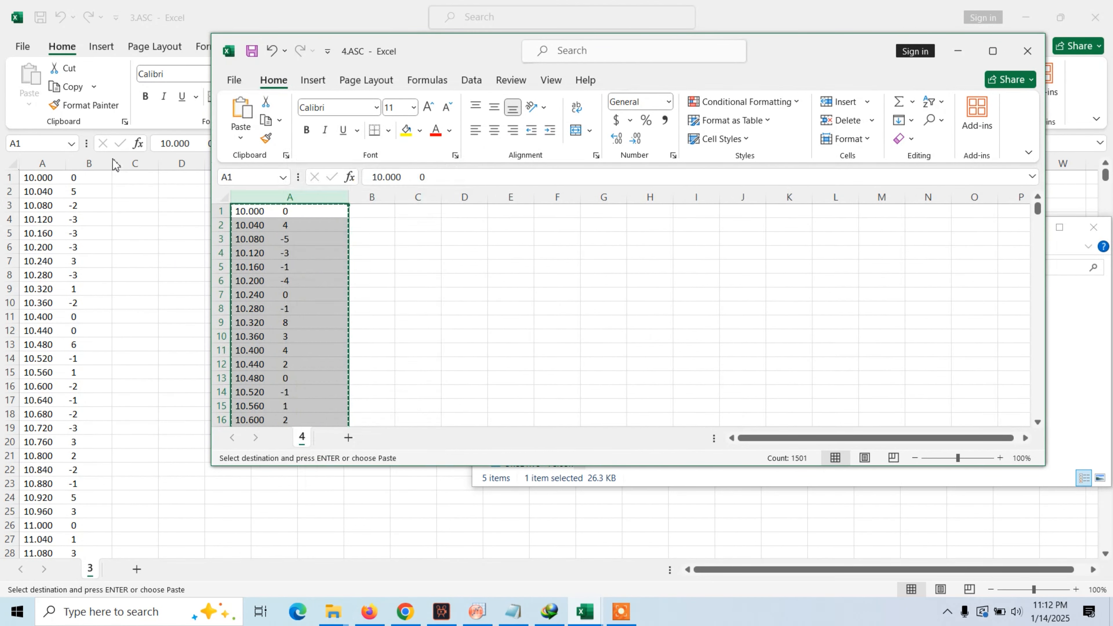
- Paste the copied 4.ASC data into column D of the 3.ASC worksheet
{"action": "left_click", "coordinate": [154, 164]}
{"action": "left_click", "coordinate": [148, 169]}
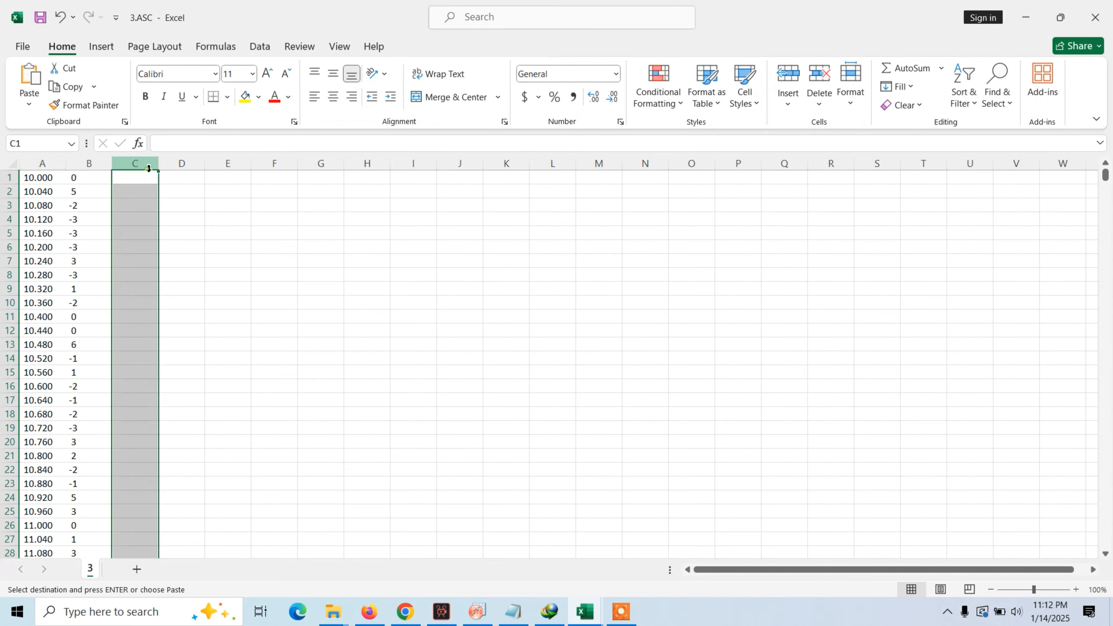
{"action": "left_click", "coordinate": [179, 166]}
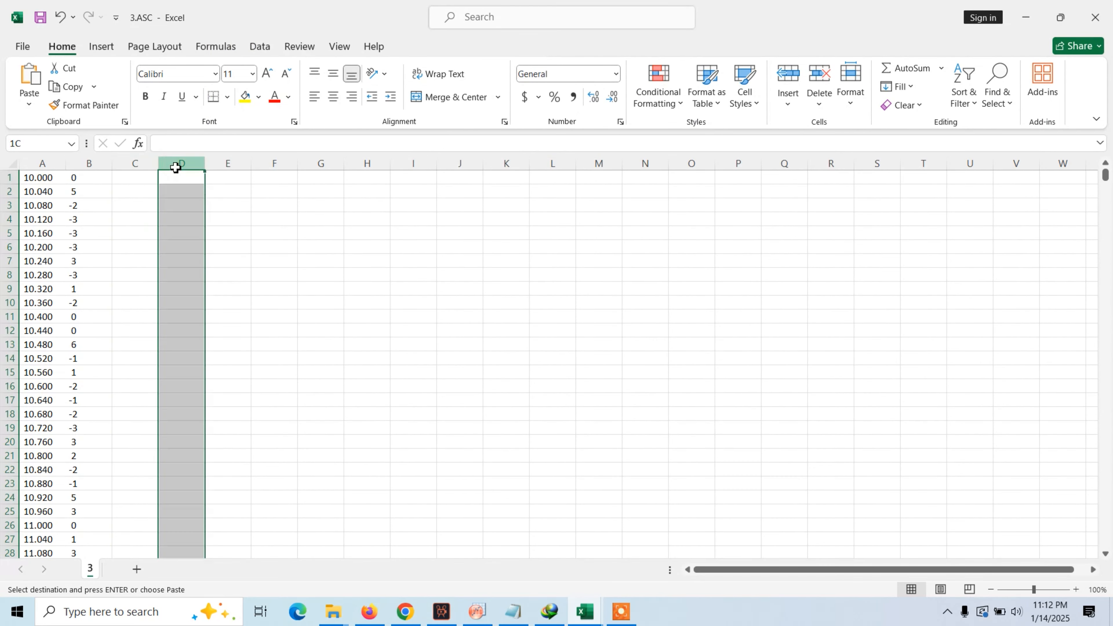
{"action": "right_click", "coordinate": [180, 169]}
{"action": "left_click", "coordinate": [210, 266]}
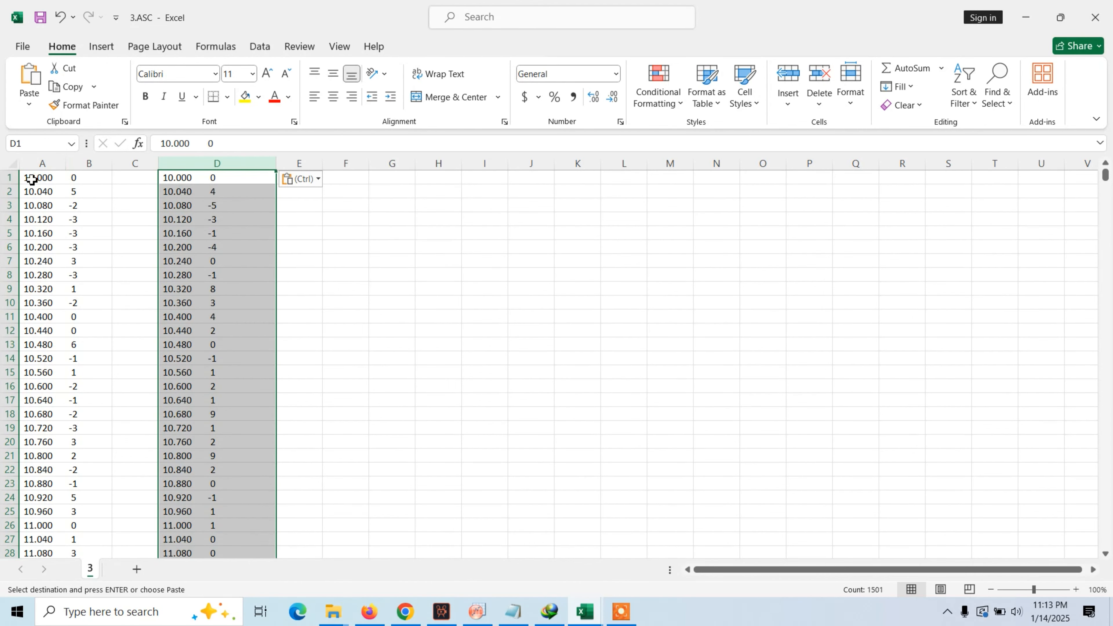
- Check the data down to its last row and widen columns B and A of the 3.ASC worksheet
{"action": "left_click_drag", "start_coordinate": [1110, 172], "coordinate": [1092, 550]}
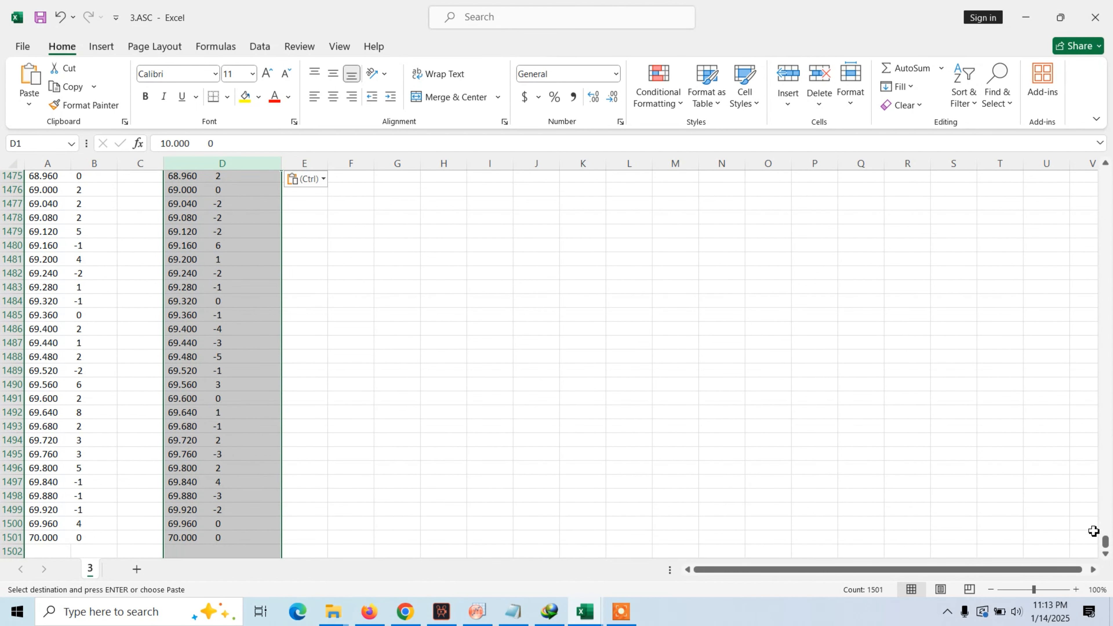
{"action": "left_click_drag", "start_coordinate": [1106, 544], "coordinate": [1111, 163]}
{"action": "left_click_drag", "start_coordinate": [112, 164], "coordinate": [138, 165]}
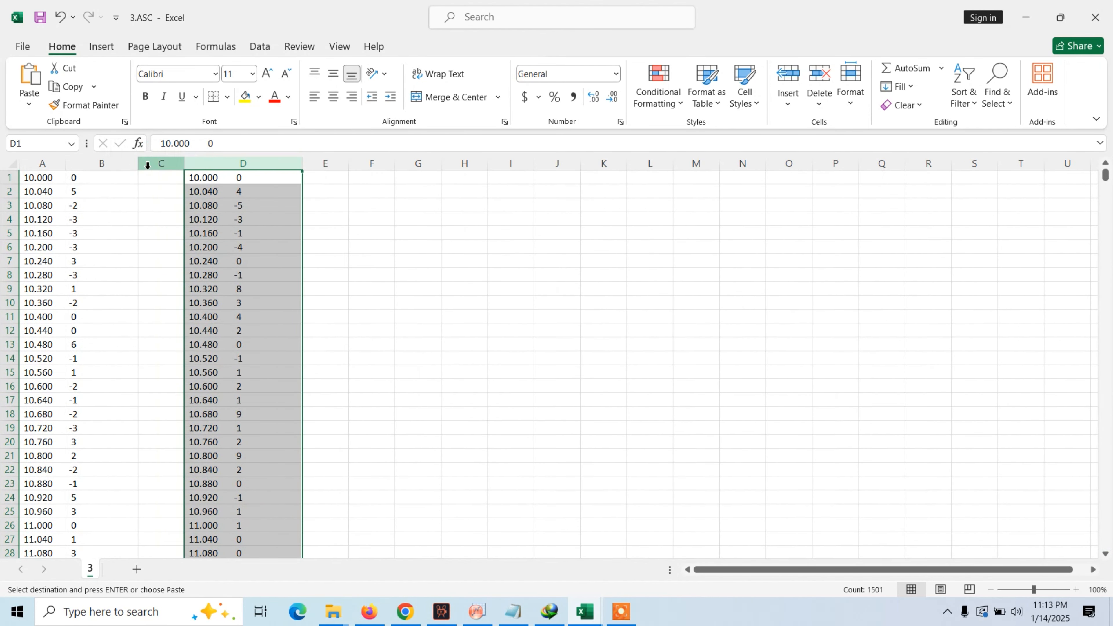
{"action": "left_click_drag", "start_coordinate": [74, 165], "coordinate": [145, 165]}
{"action": "left_click", "coordinate": [87, 175]}
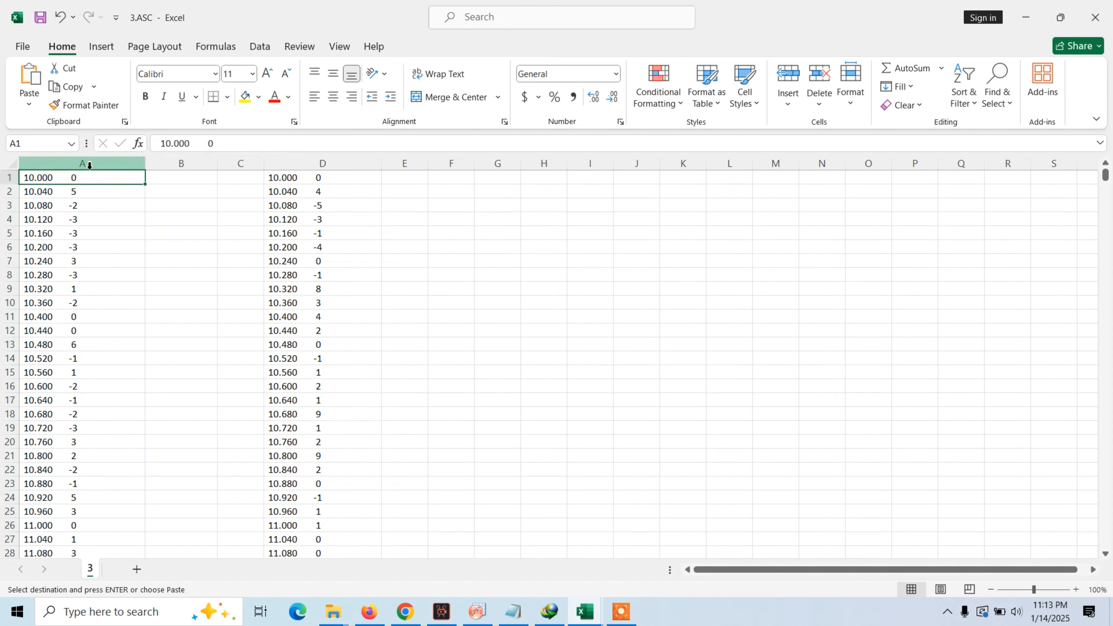
- Split column A with Text to Columns as Fixed width, using General format and destination $A$1
{"action": "left_click", "coordinate": [89, 164]}
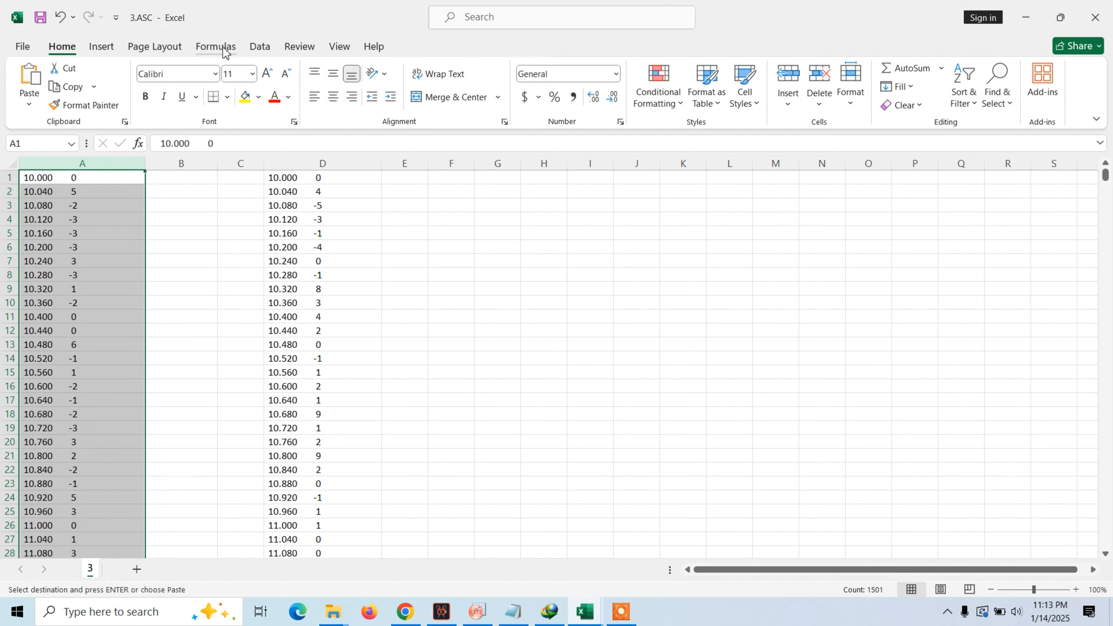
{"action": "left_click", "coordinate": [262, 49]}
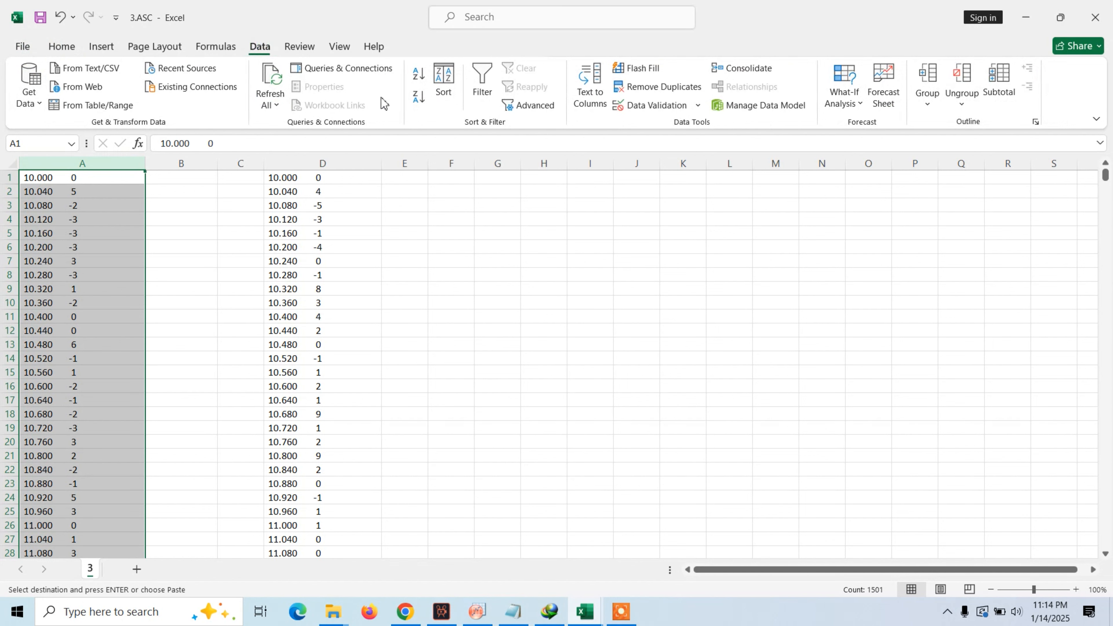
{"action": "left_click", "coordinate": [588, 98]}
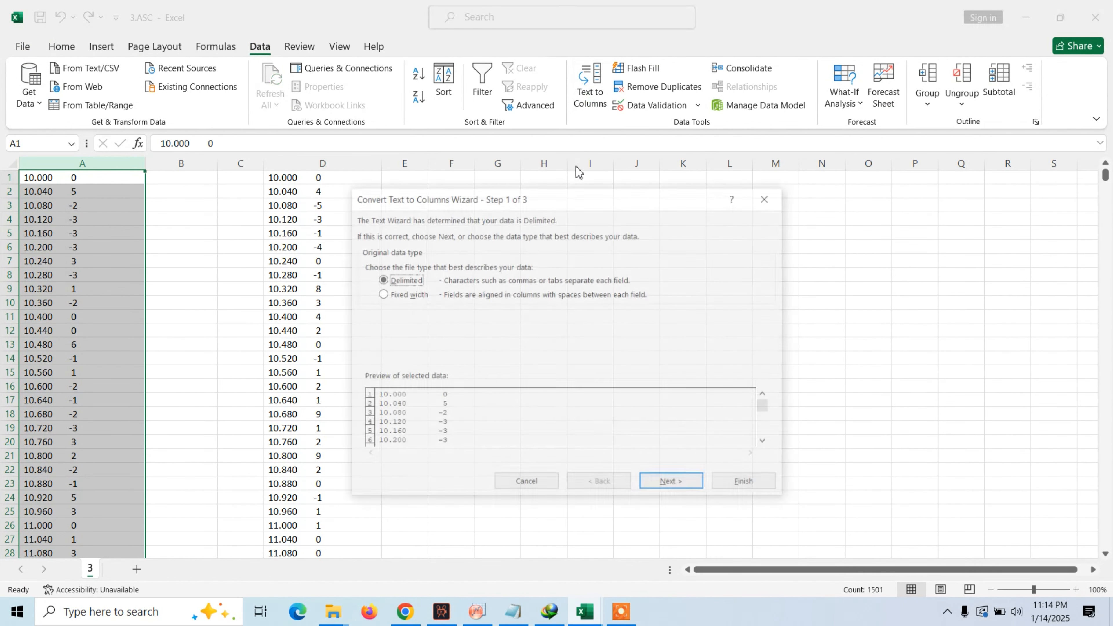
{"action": "left_click", "coordinate": [396, 298]}
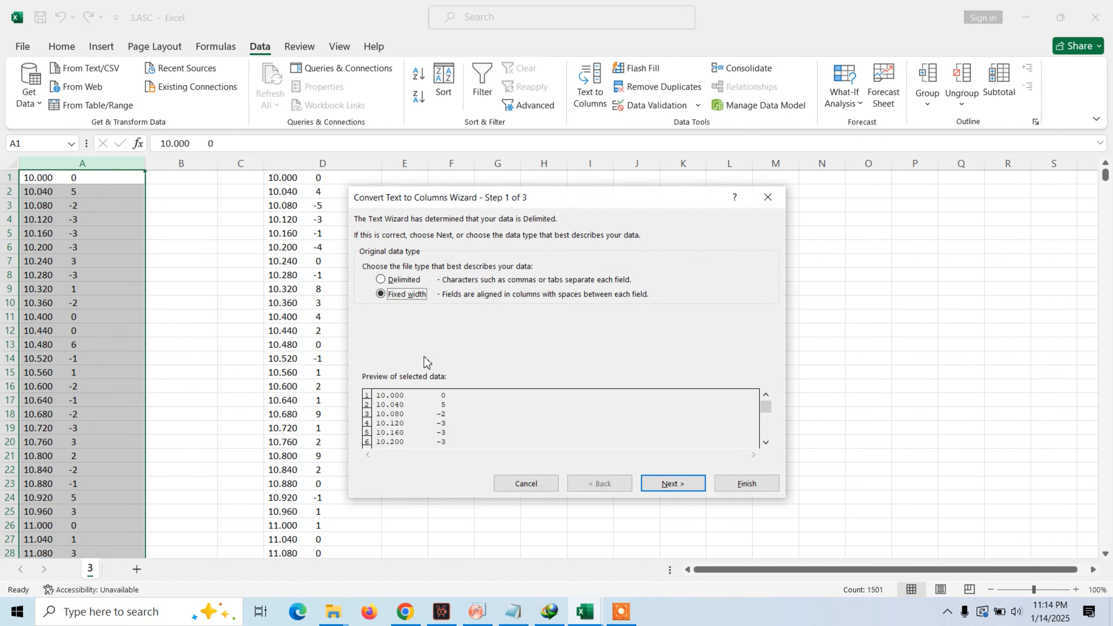
{"action": "left_click", "coordinate": [652, 485]}
{"action": "left_click", "coordinate": [664, 484]}
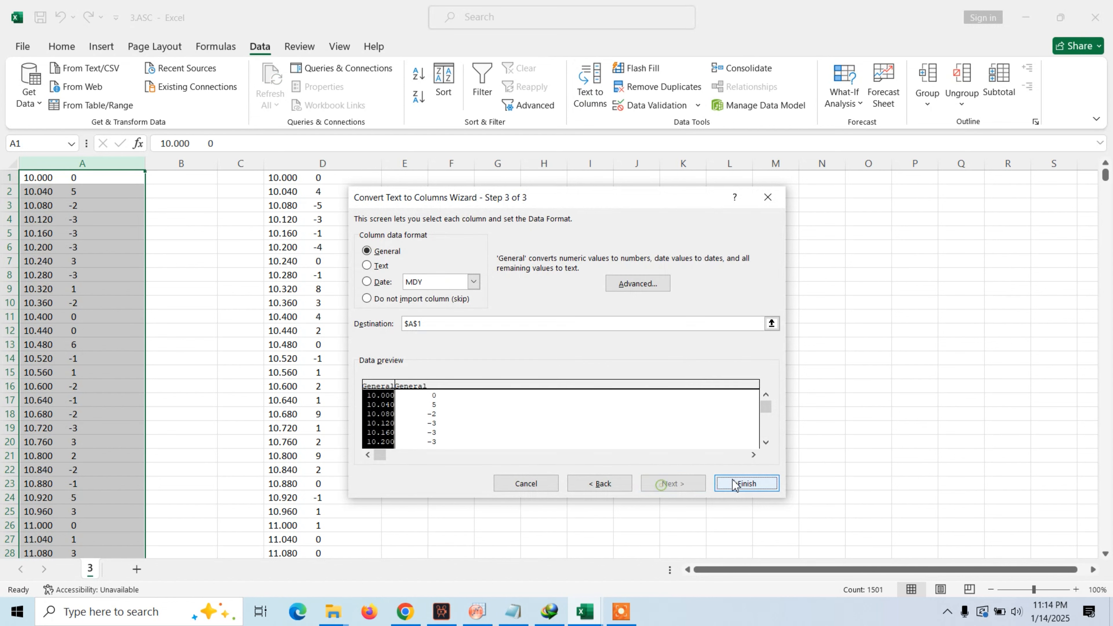
{"action": "left_click", "coordinate": [738, 483]}
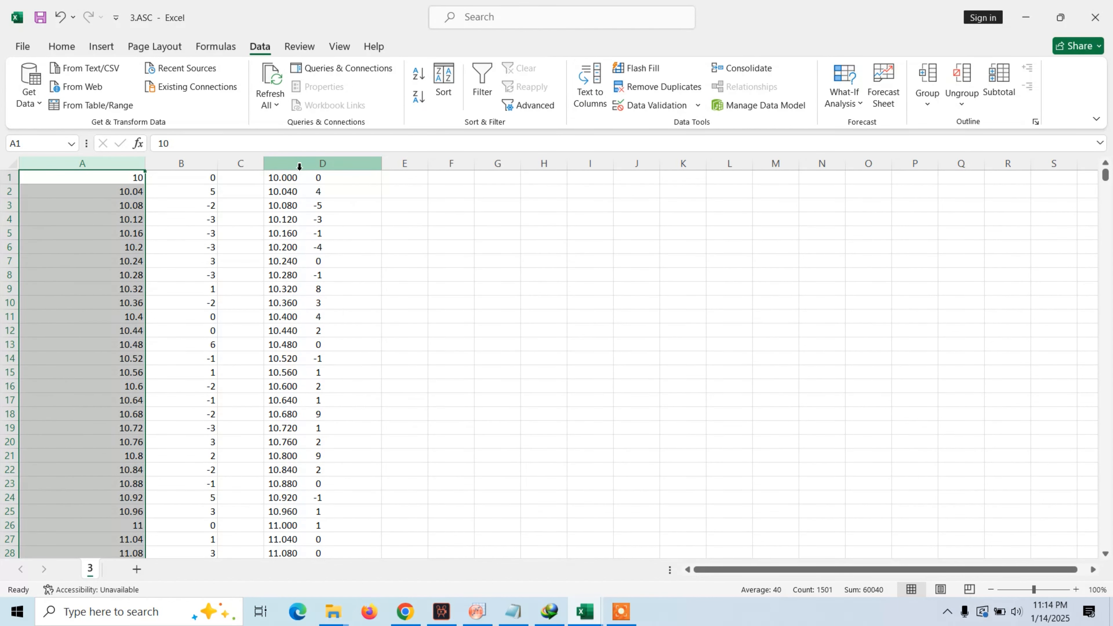
- Widen column D and split it with Text to Columns as Fixed width, using General format and destination $D$1
{"action": "left_click_drag", "start_coordinate": [381, 163], "coordinate": [505, 164]}
{"action": "left_click", "coordinate": [333, 163]}
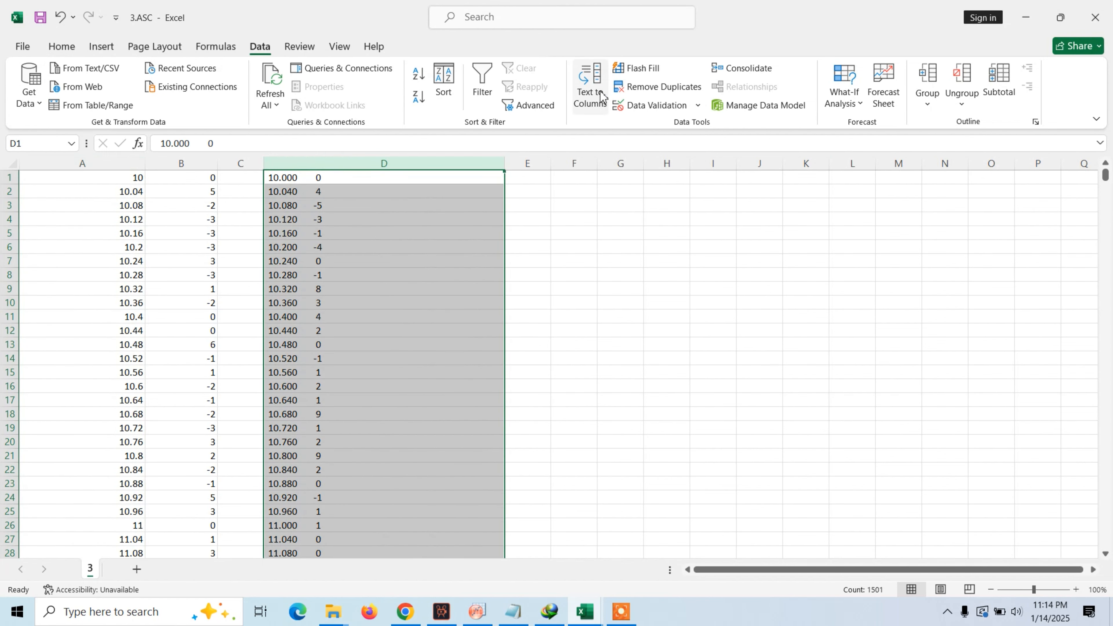
{"action": "left_click", "coordinate": [590, 88]}
{"action": "left_click", "coordinate": [406, 294]}
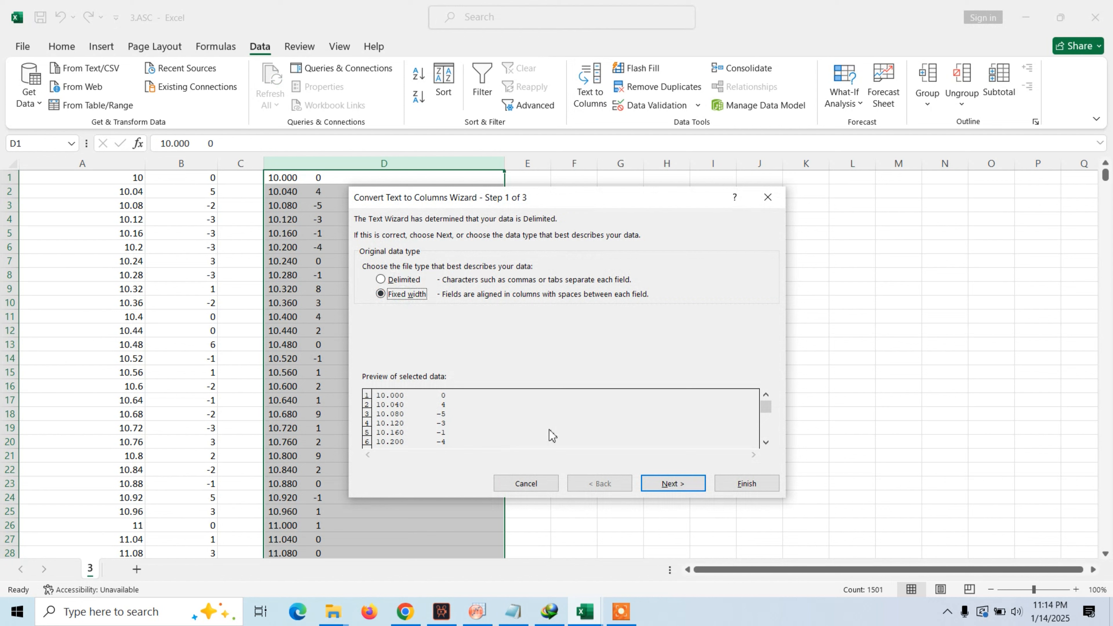
{"action": "left_click", "coordinate": [648, 484]}
{"action": "left_click", "coordinate": [667, 486]}
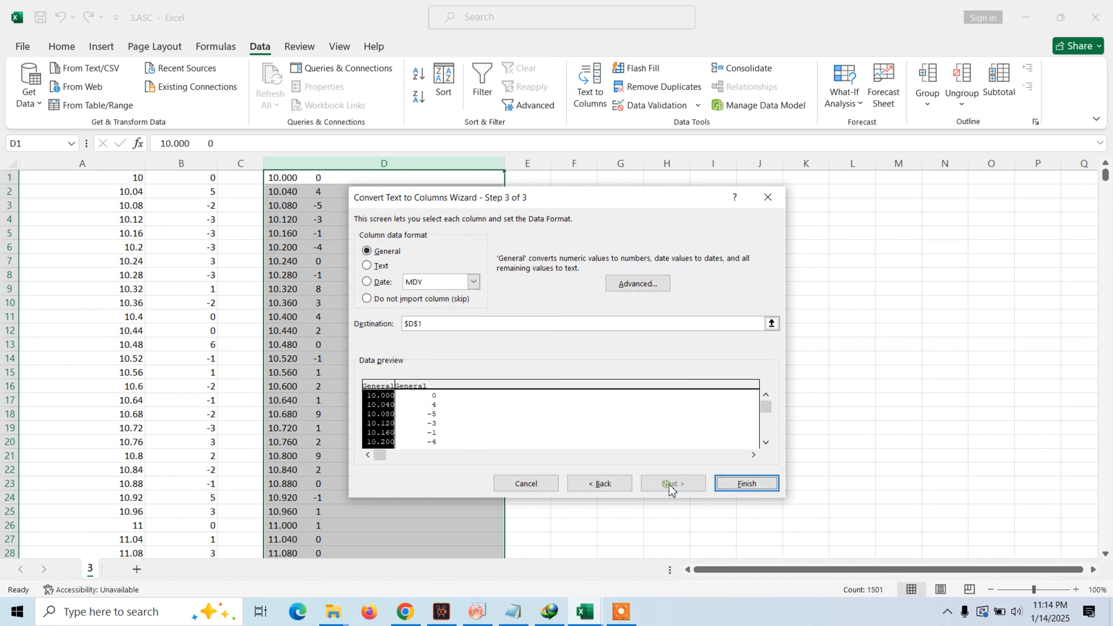
{"action": "left_click", "coordinate": [728, 485]}
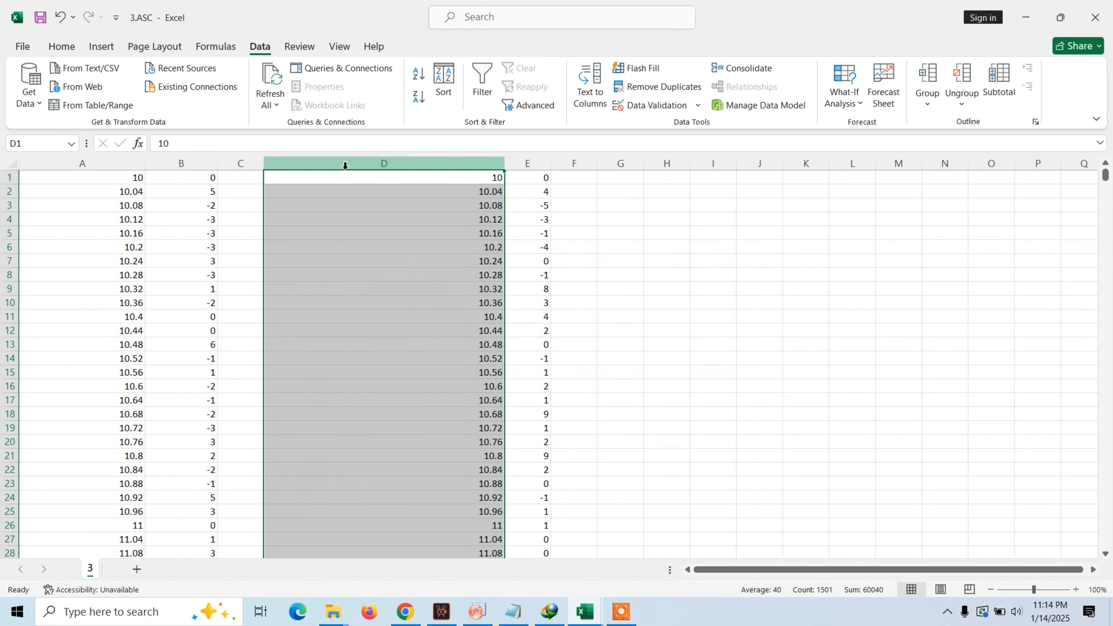
{"action": "right_click", "coordinate": [345, 165]}
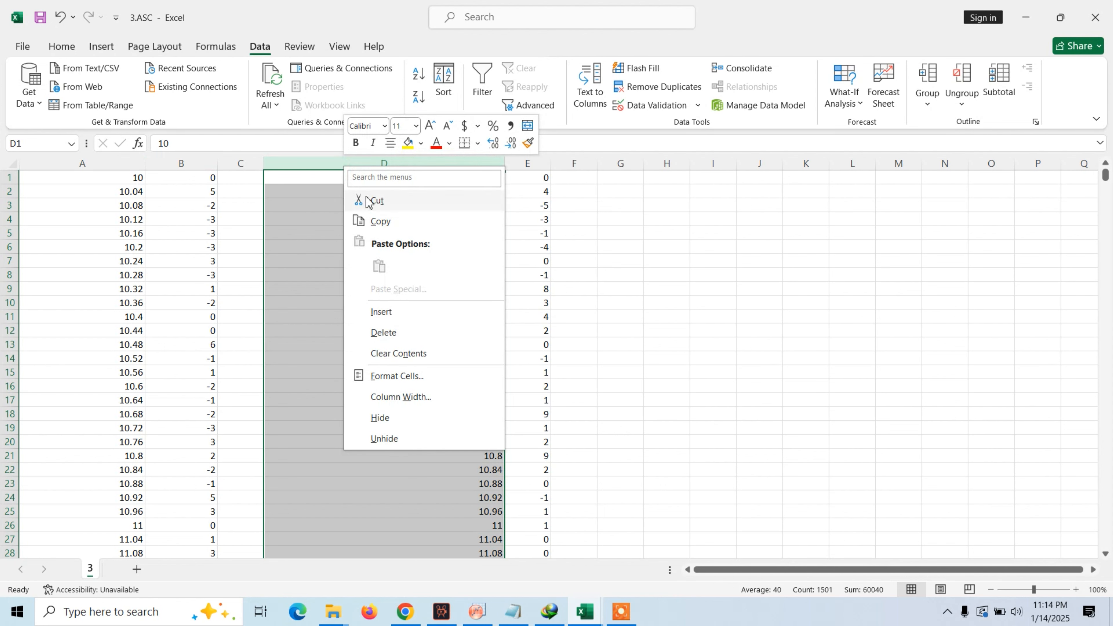
{"action": "left_click", "coordinate": [114, 166]}
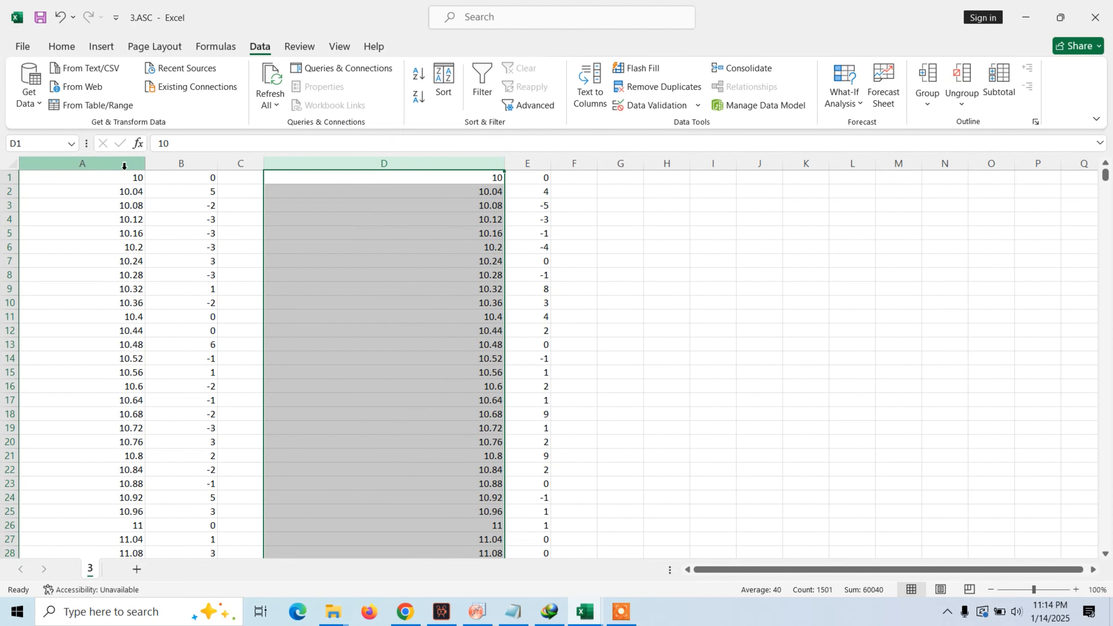
- Insert a Scatter with Smooth Lines chart from columns A, B and E, plotting B and E against A
{"action": "left_click", "coordinate": [123, 165]}
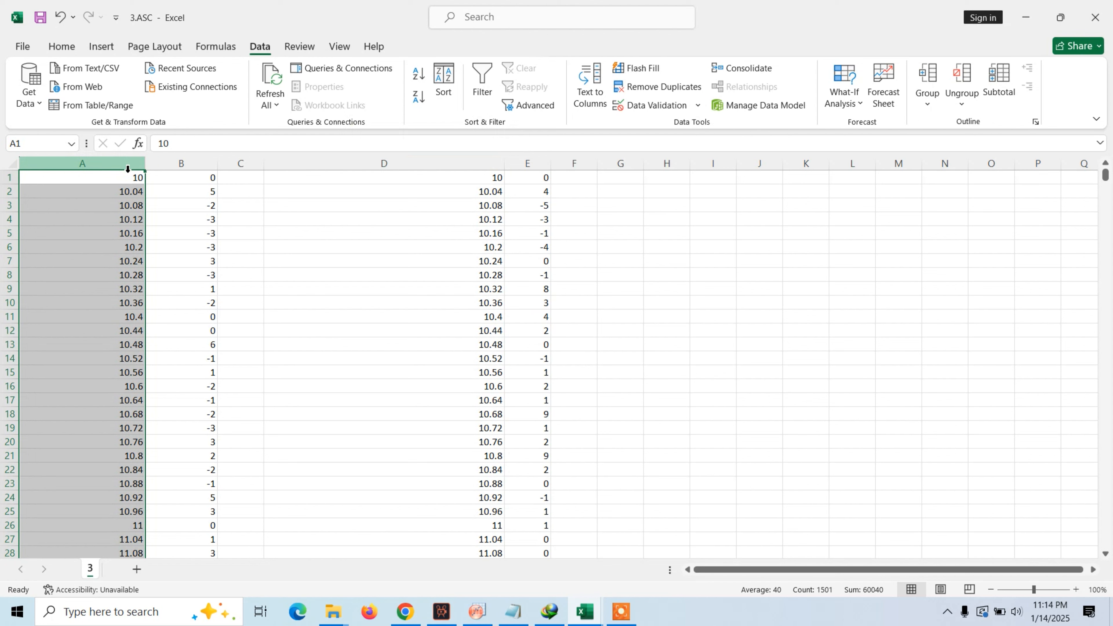
{"action": "left_click", "coordinate": [182, 165], "text": "ctrl"}
{"action": "left_click", "coordinate": [513, 166], "text": "ctrl"}
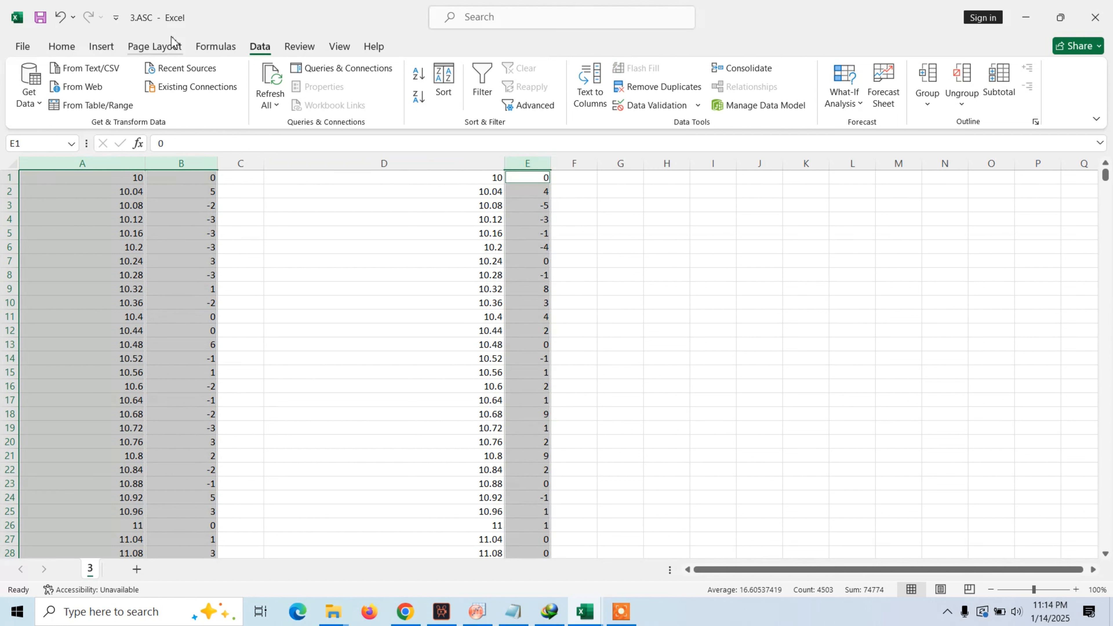
{"action": "left_click", "coordinate": [105, 48]}
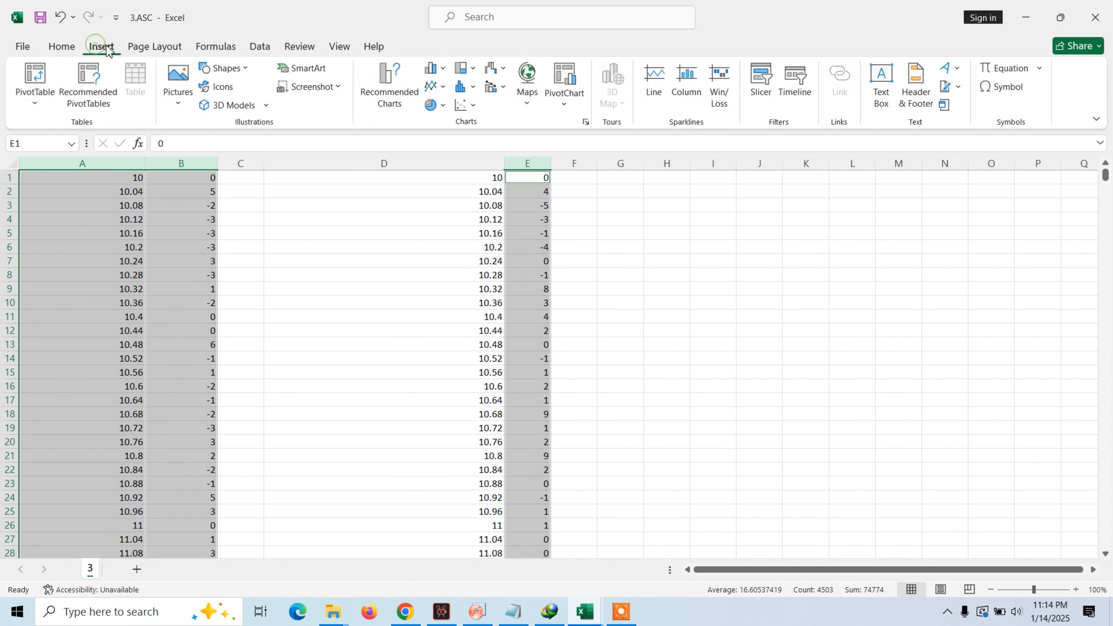
{"action": "left_click", "coordinate": [439, 88]}
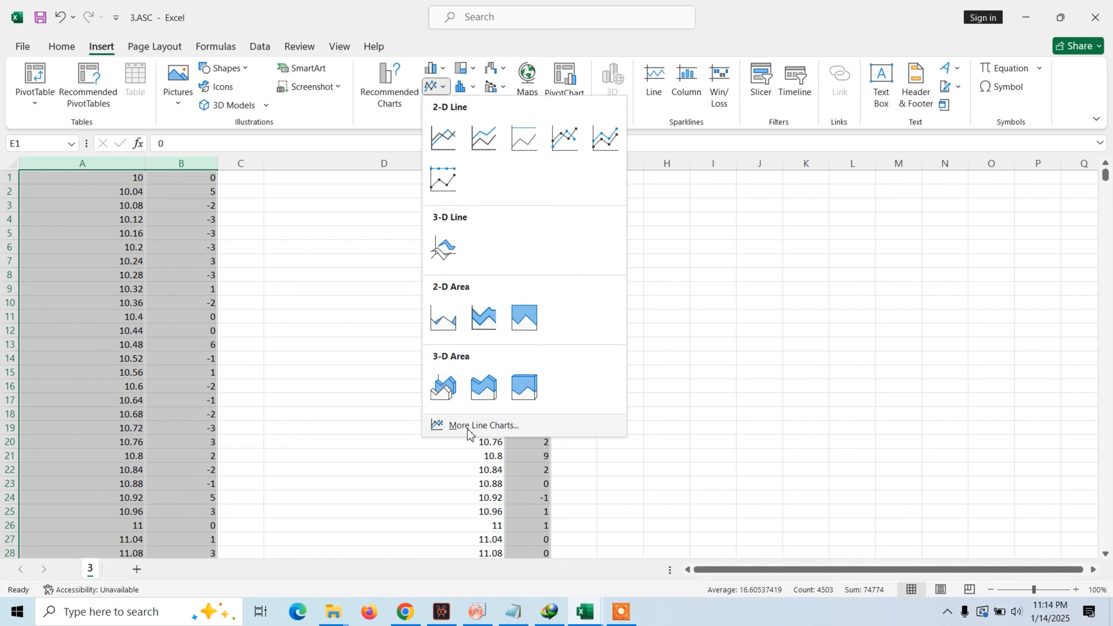
{"action": "left_click", "coordinate": [482, 426]}
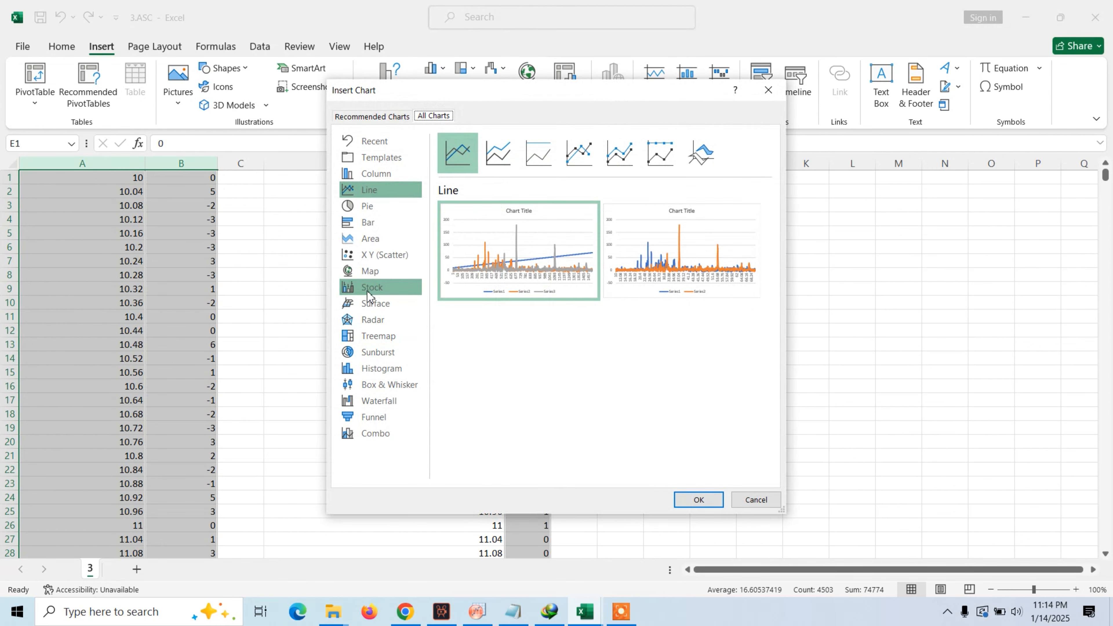
{"action": "left_click", "coordinate": [391, 260]}
{"action": "left_click", "coordinate": [539, 159]}
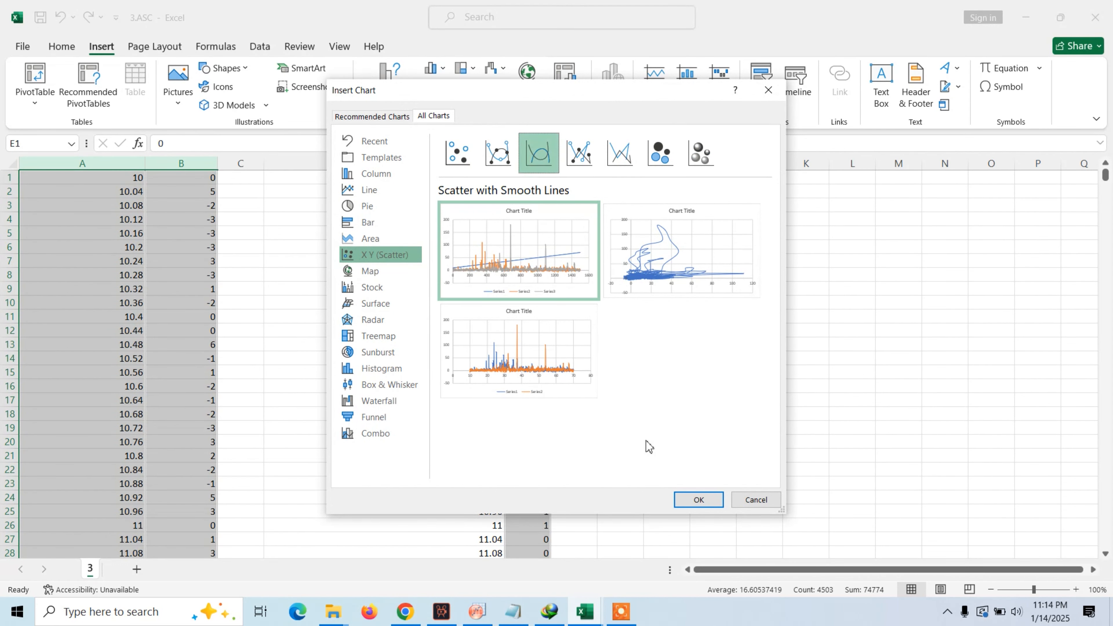
{"action": "left_click", "coordinate": [688, 504]}
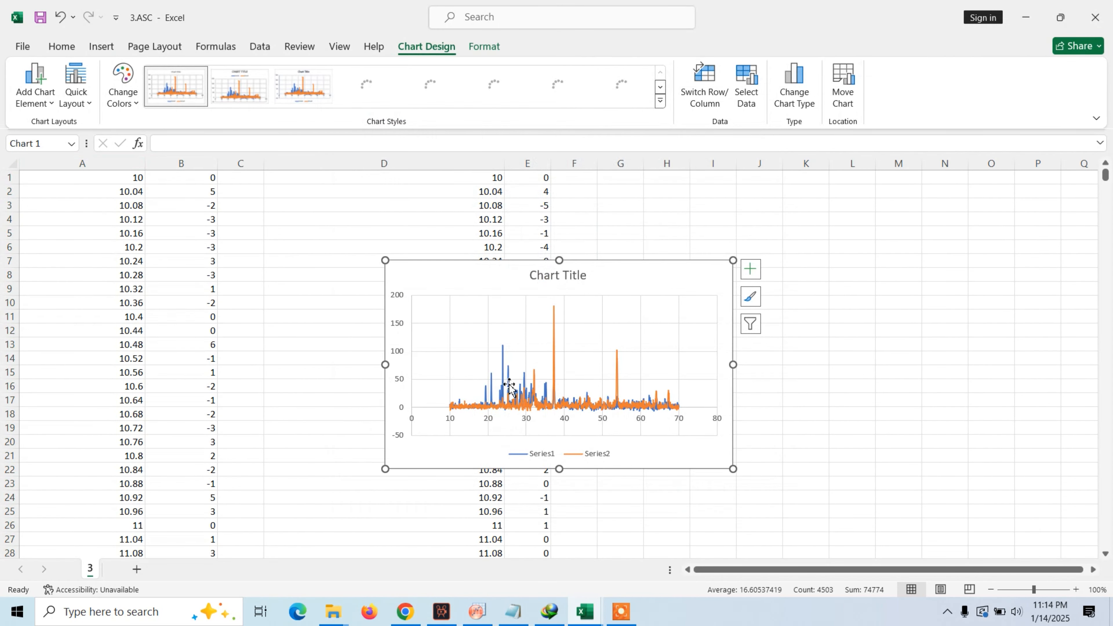
- Move the chart off the data into the empty area, spanning about columns F to M and rows 11 to 25
{"action": "left_click_drag", "start_coordinate": [510, 270], "coordinate": [430, 246]}
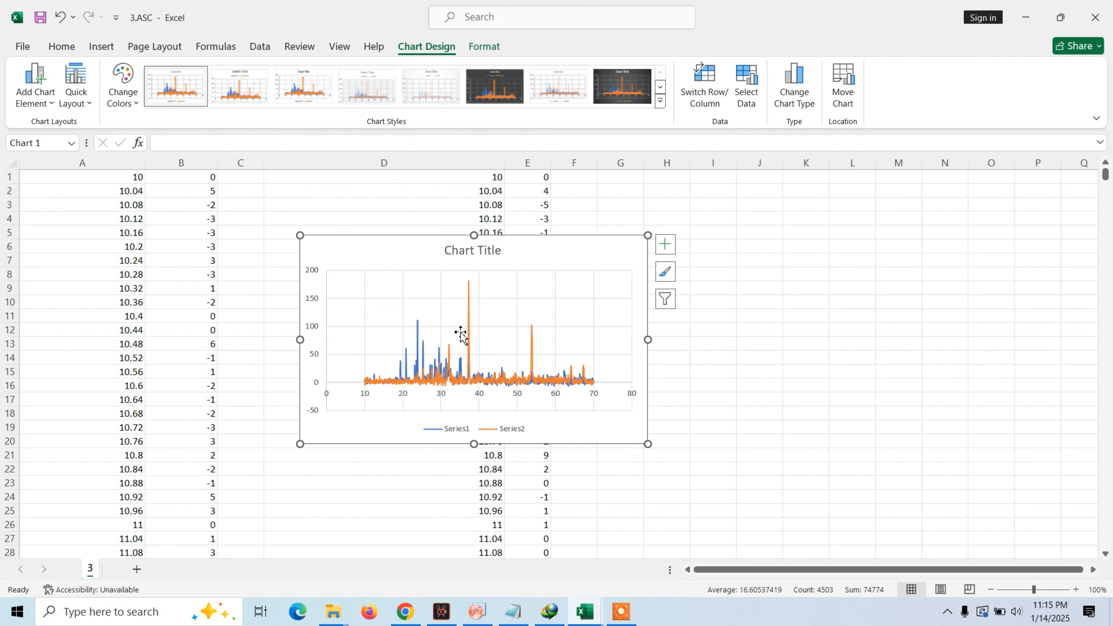
{"action": "mouse_move", "coordinate": [499, 390]}
{"action": "mouse_move", "coordinate": [429, 351]}
{"action": "left_click_drag", "start_coordinate": [433, 245], "coordinate": [719, 327]}
- Enter the formula =130+E1 in cell G1 to offset the second data set
{"action": "left_click", "coordinate": [625, 165]}
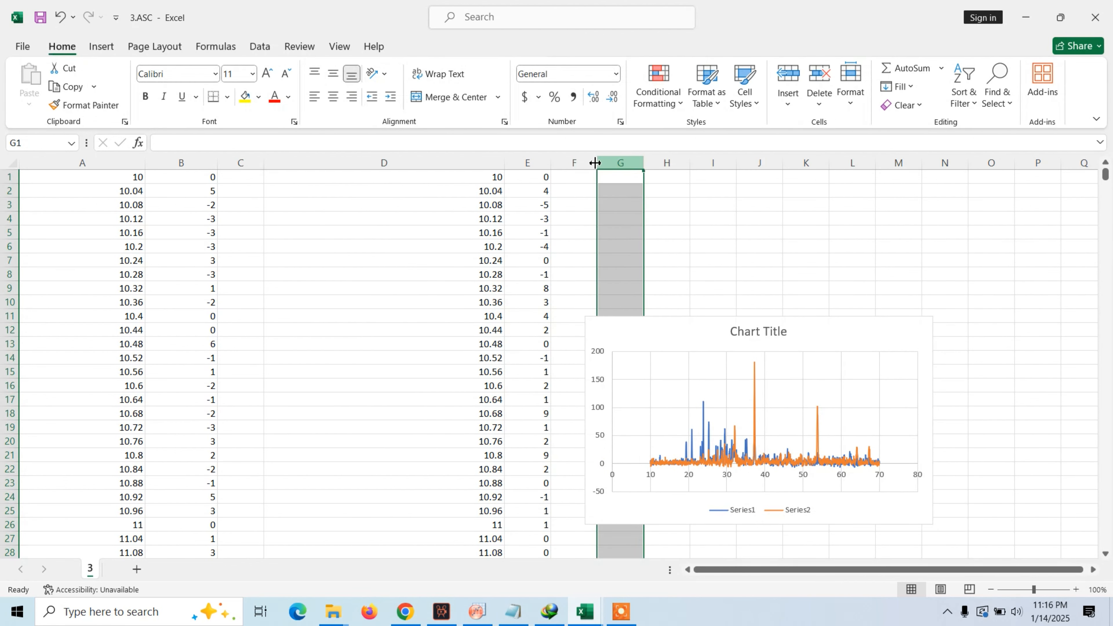
{"action": "left_click", "coordinate": [467, 146]}
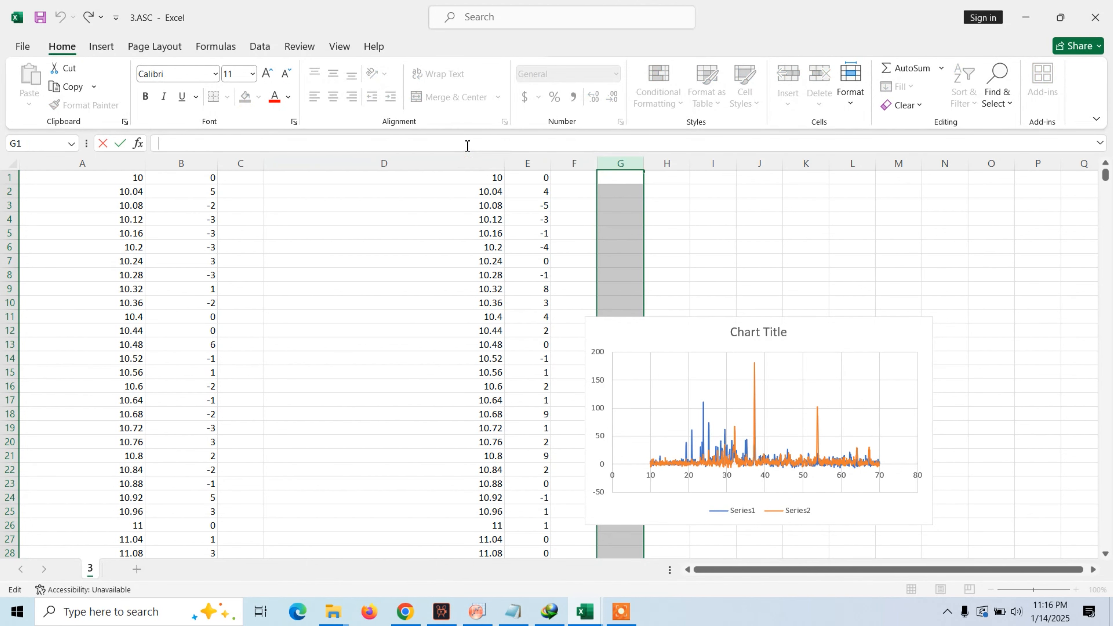
{"action": "type", "text": "=130+"}
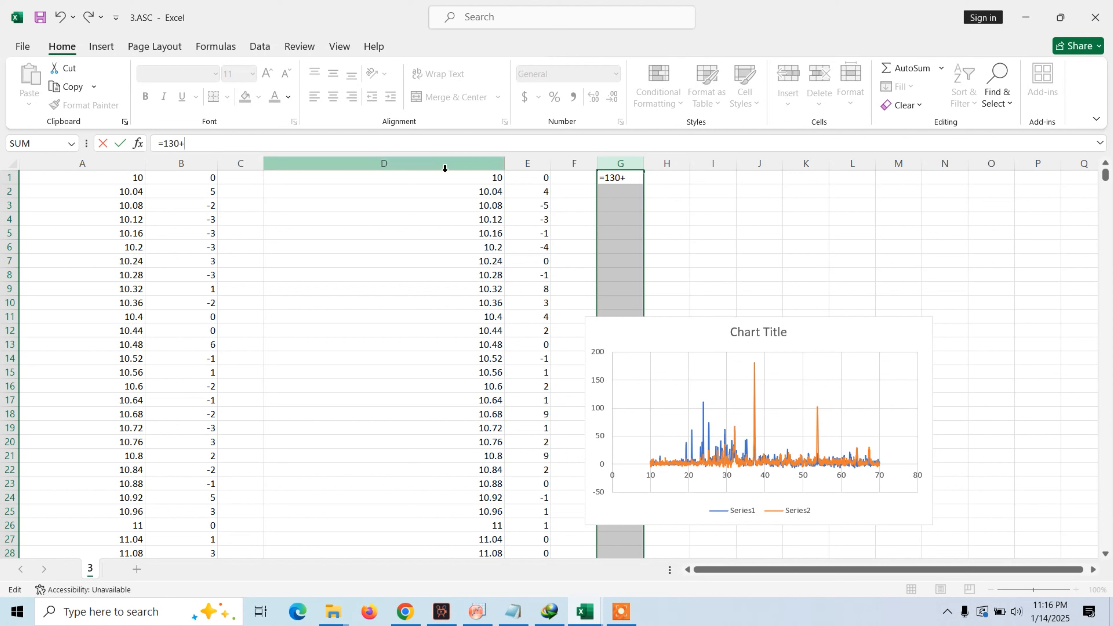
{"action": "left_click", "coordinate": [540, 180]}
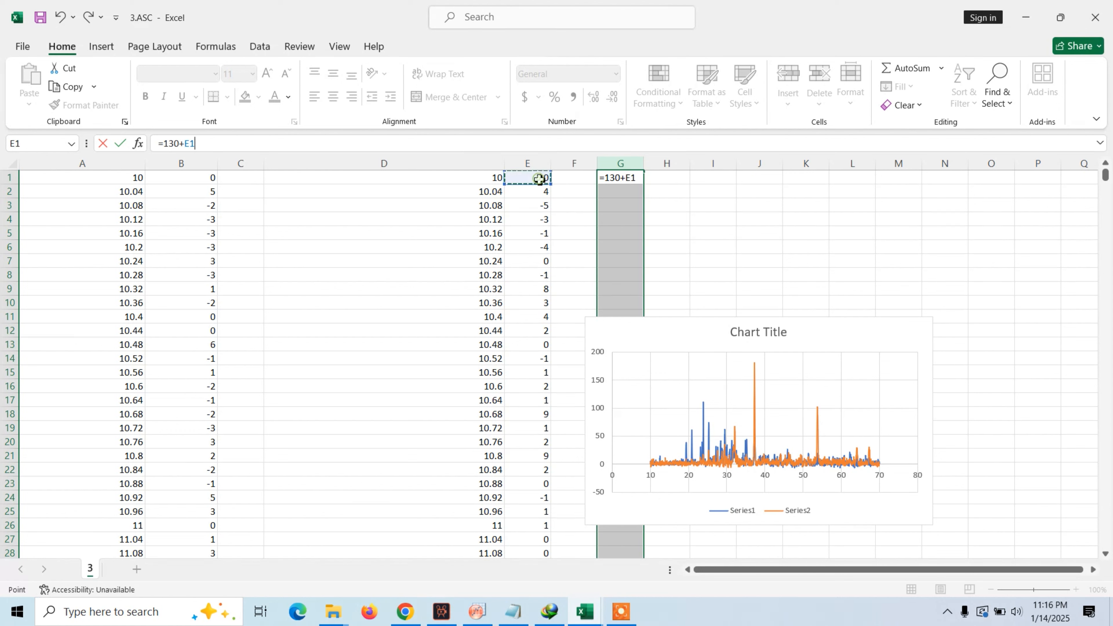
{"action": "key", "text": "Return"}
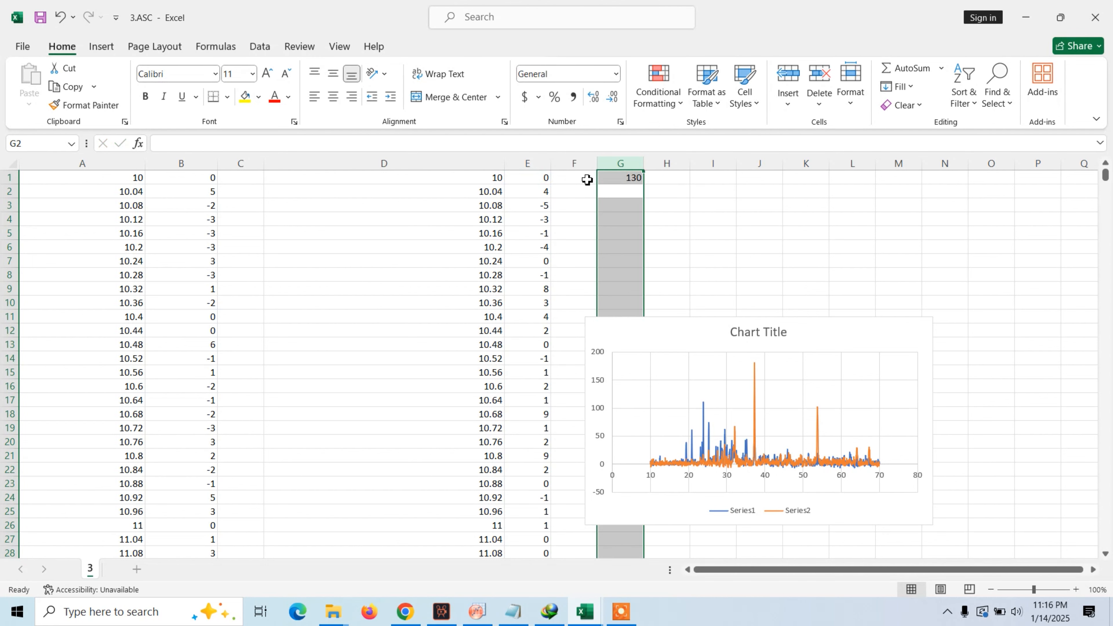
{"action": "left_click", "coordinate": [620, 178]}
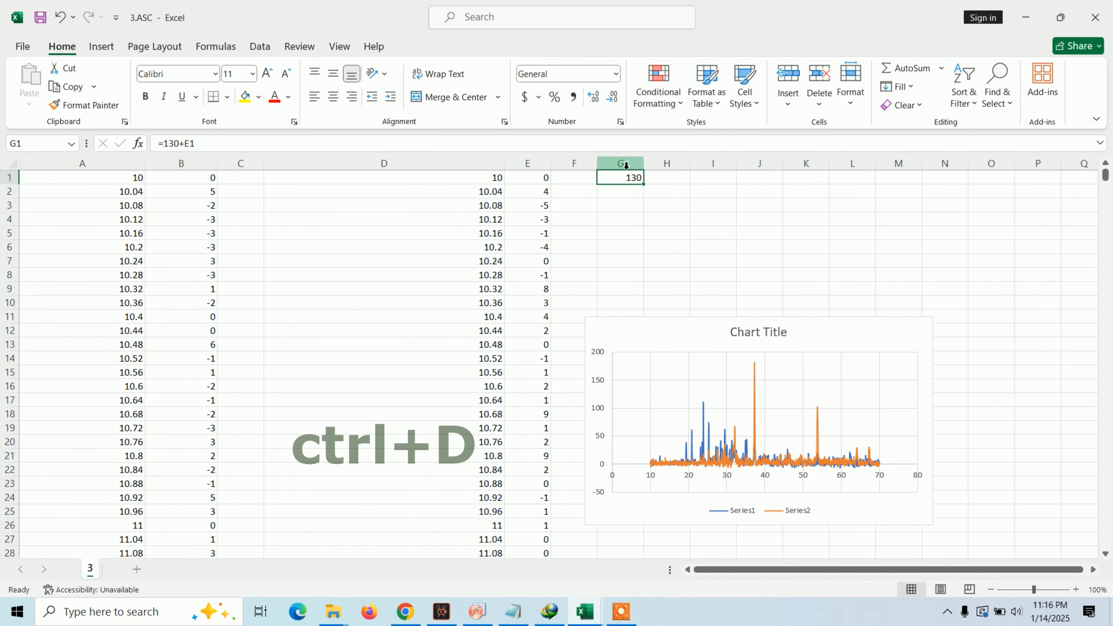
- Fill the G1 formula down column G and insert a Scatter with Smooth Lines chart from columns A, B and G
{"action": "left_click", "coordinate": [626, 164]}
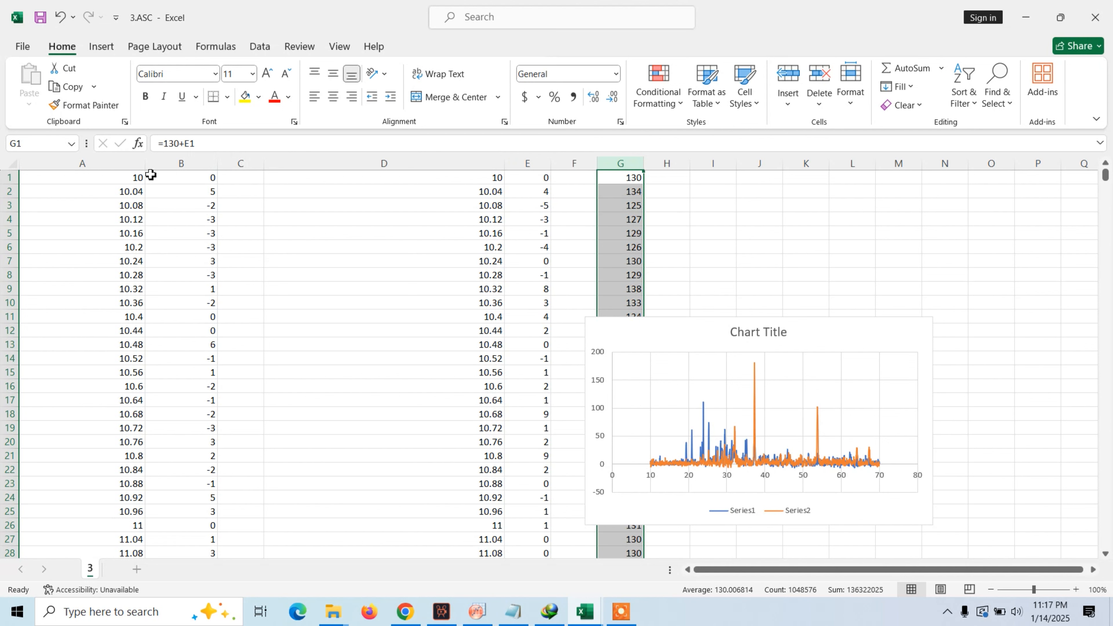
{"action": "left_click", "coordinate": [137, 166]}
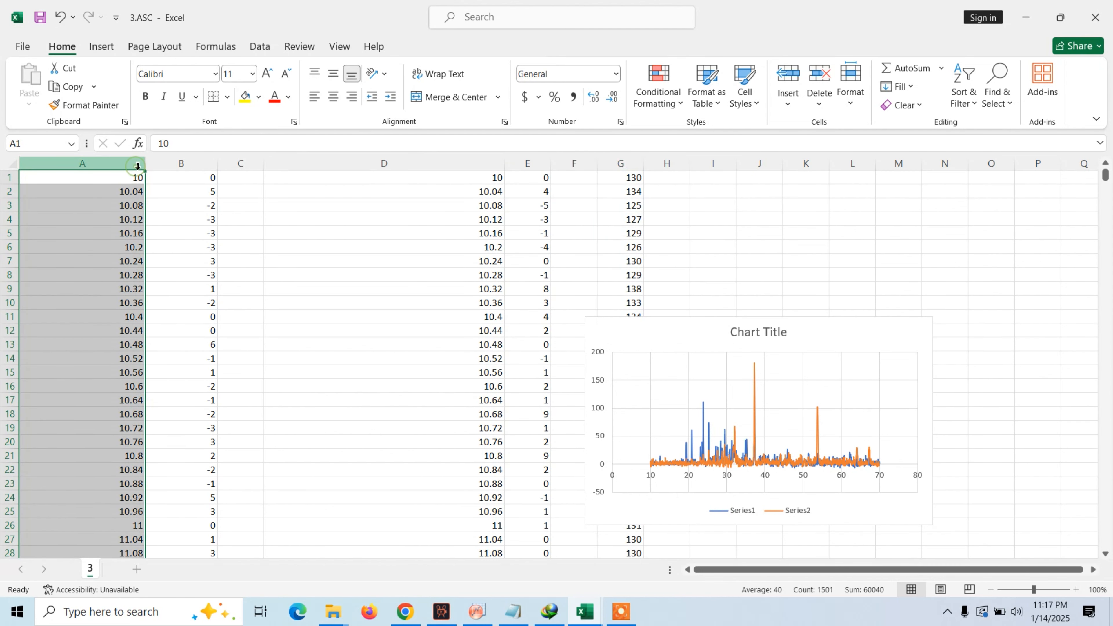
{"action": "left_click", "coordinate": [177, 164], "text": "ctrl"}
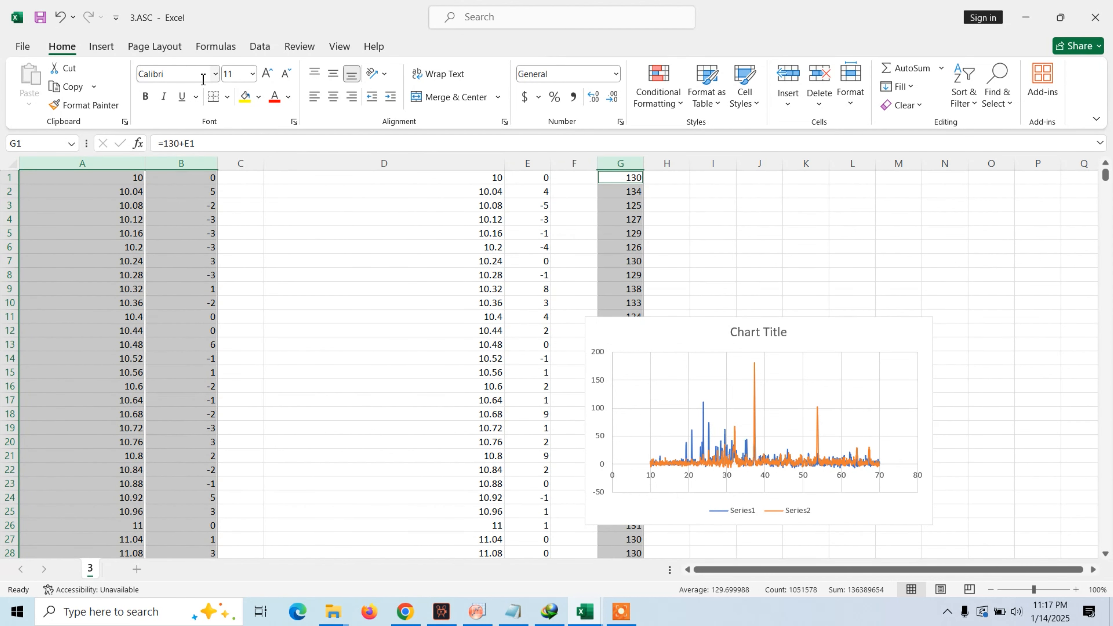
{"action": "left_click", "coordinate": [101, 46]}
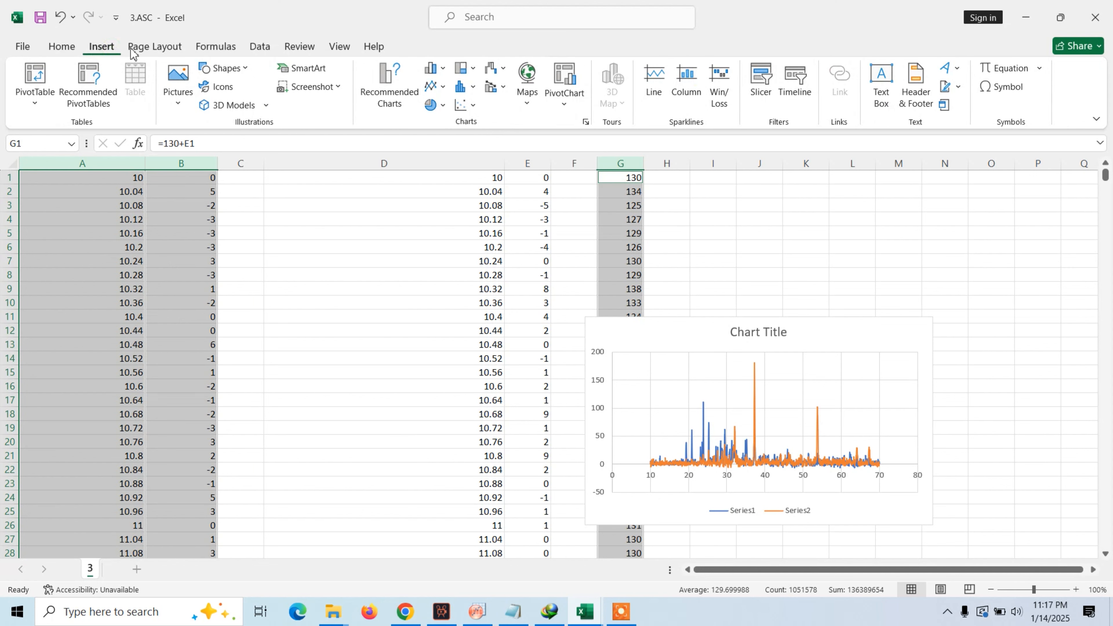
{"action": "left_click", "coordinate": [443, 87]}
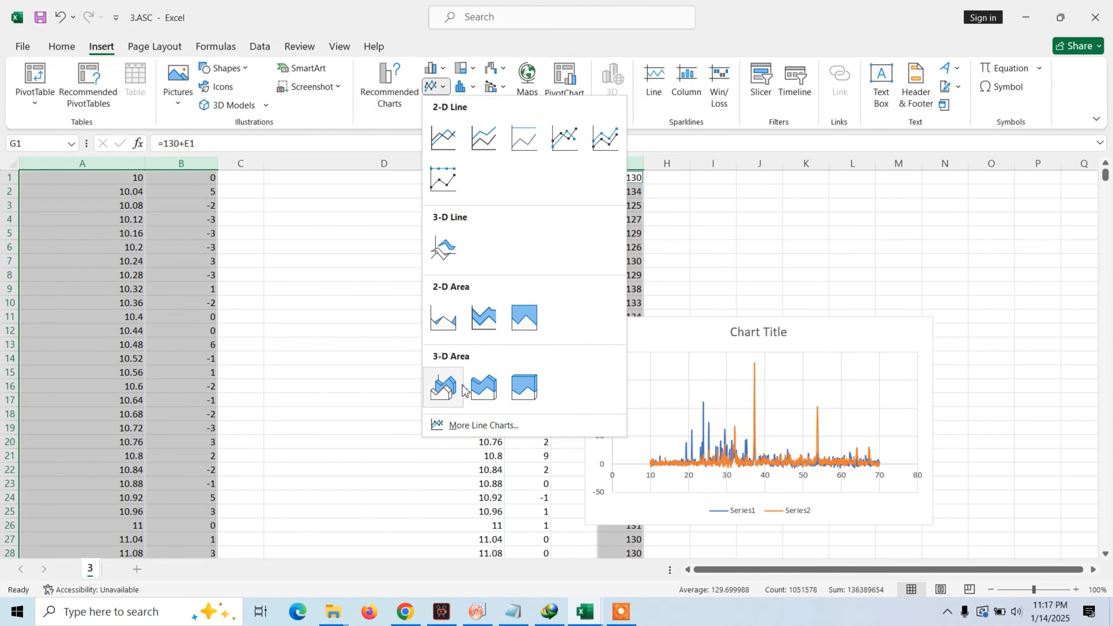
{"action": "left_click", "coordinate": [465, 425]}
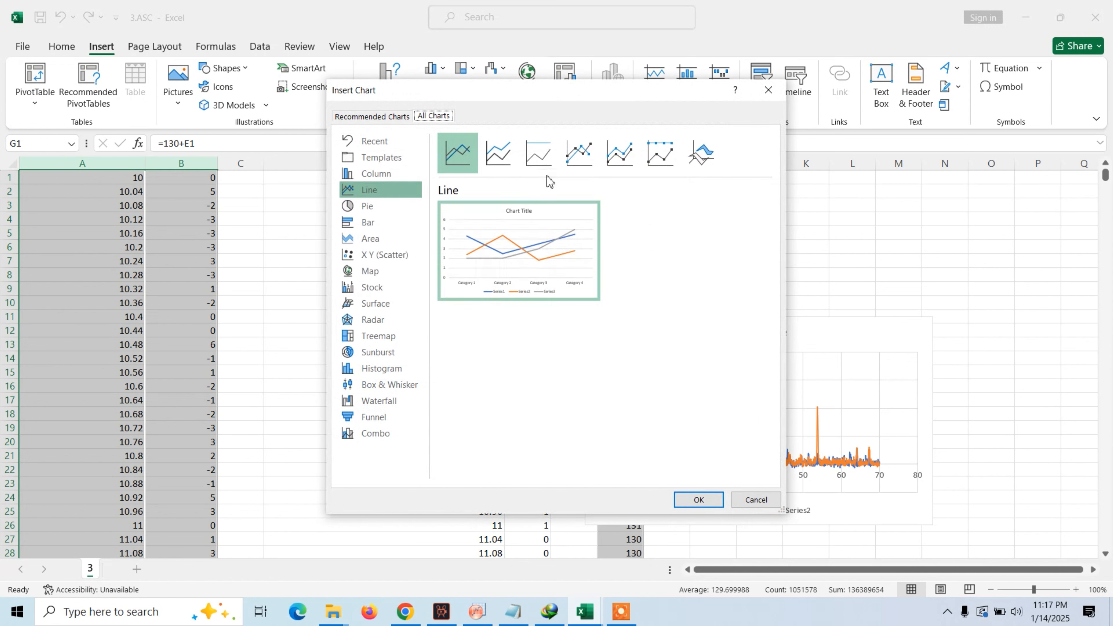
{"action": "left_click", "coordinate": [396, 258]}
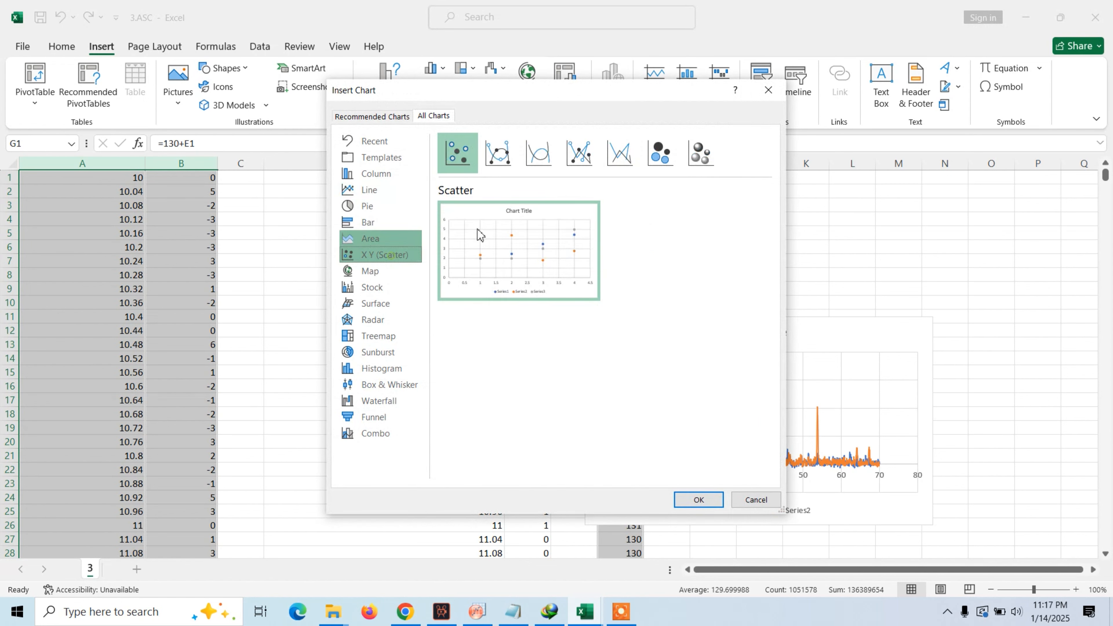
{"action": "left_click", "coordinate": [539, 165]}
{"action": "left_click", "coordinate": [699, 499]}
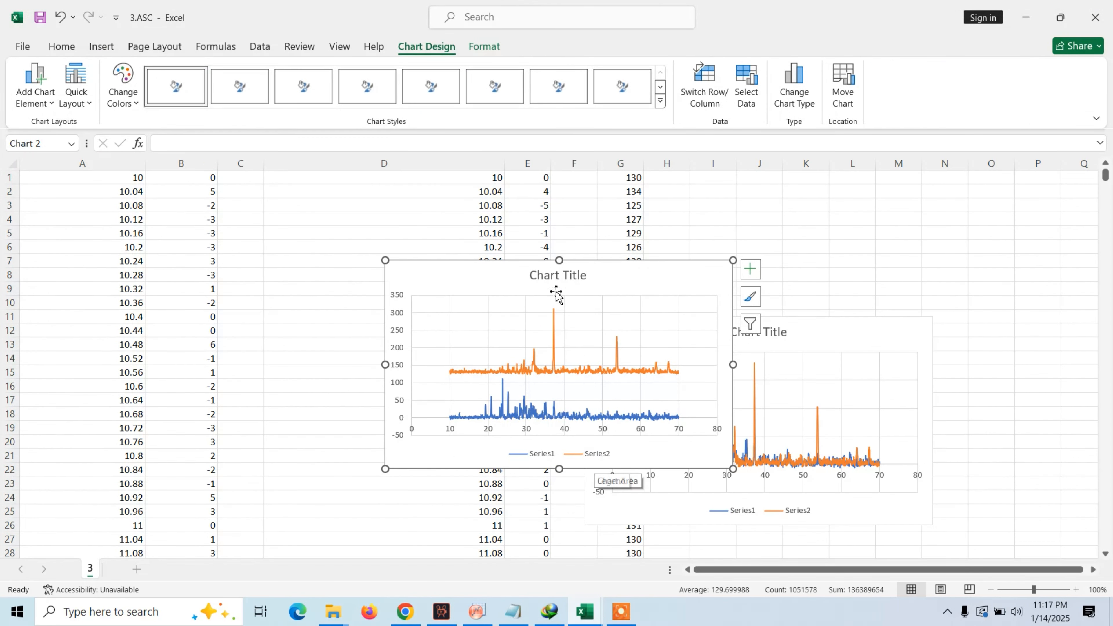
- Move the new chart to about columns D to F, rows 4 to 19, and set its vertical axis minimum to 0
{"action": "left_click_drag", "start_coordinate": [596, 270], "coordinate": [479, 230]}
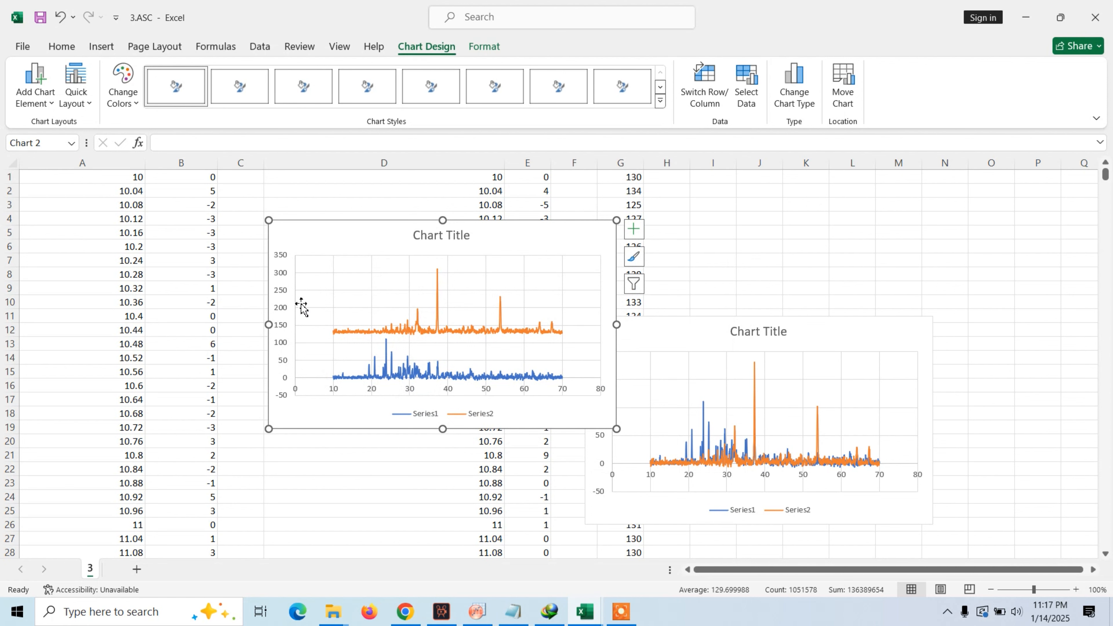
{"action": "left_click", "coordinate": [281, 294]}
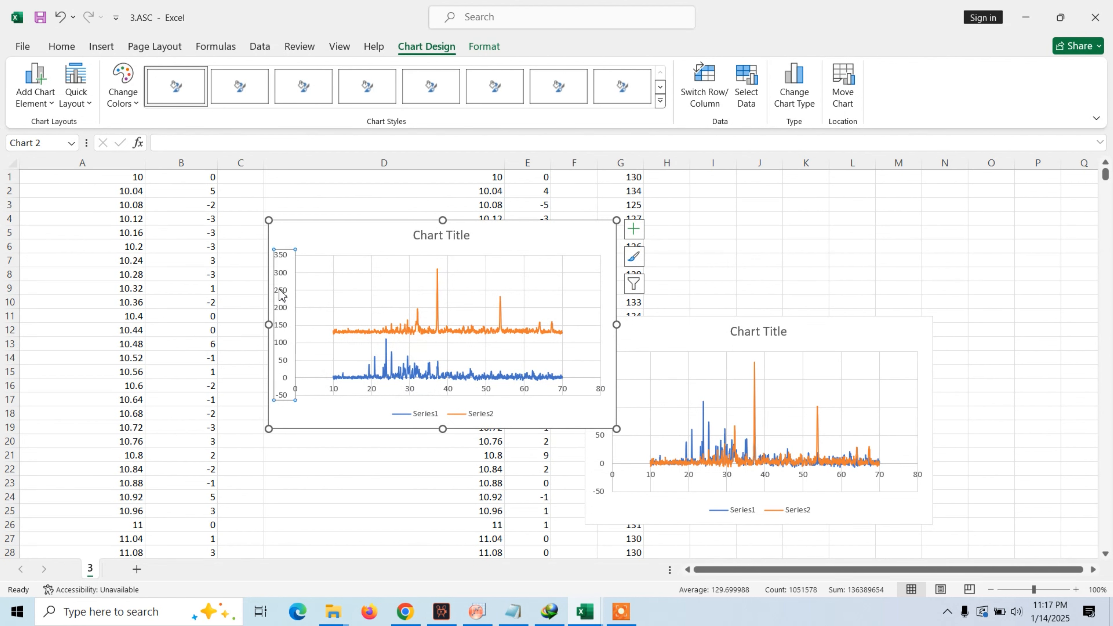
{"action": "double_click", "coordinate": [282, 295]}
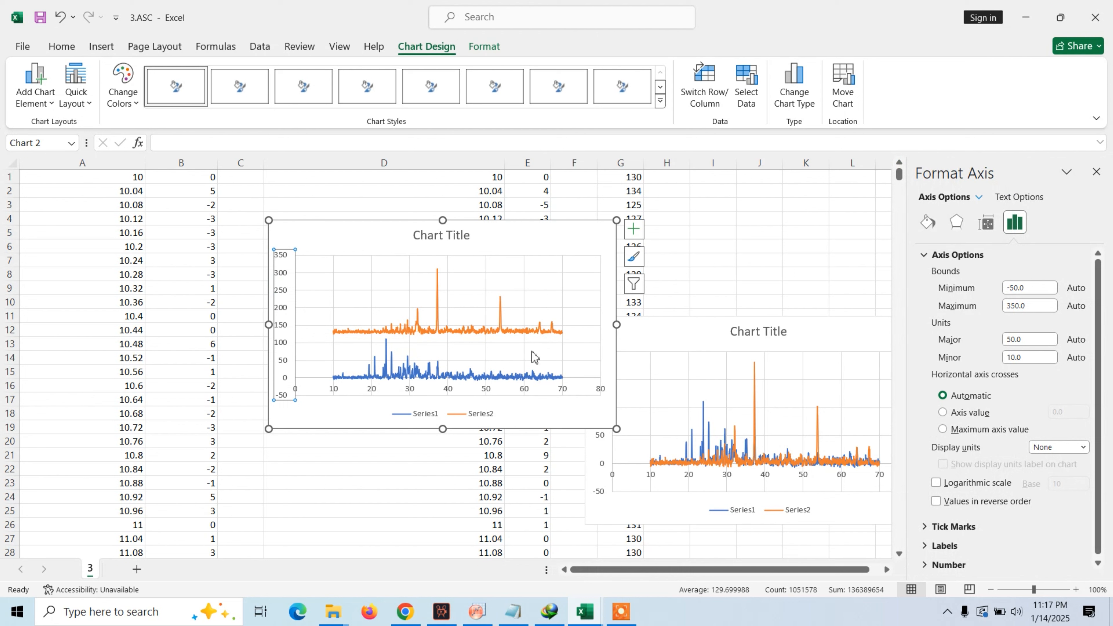
{"action": "left_click", "coordinate": [1034, 286]}
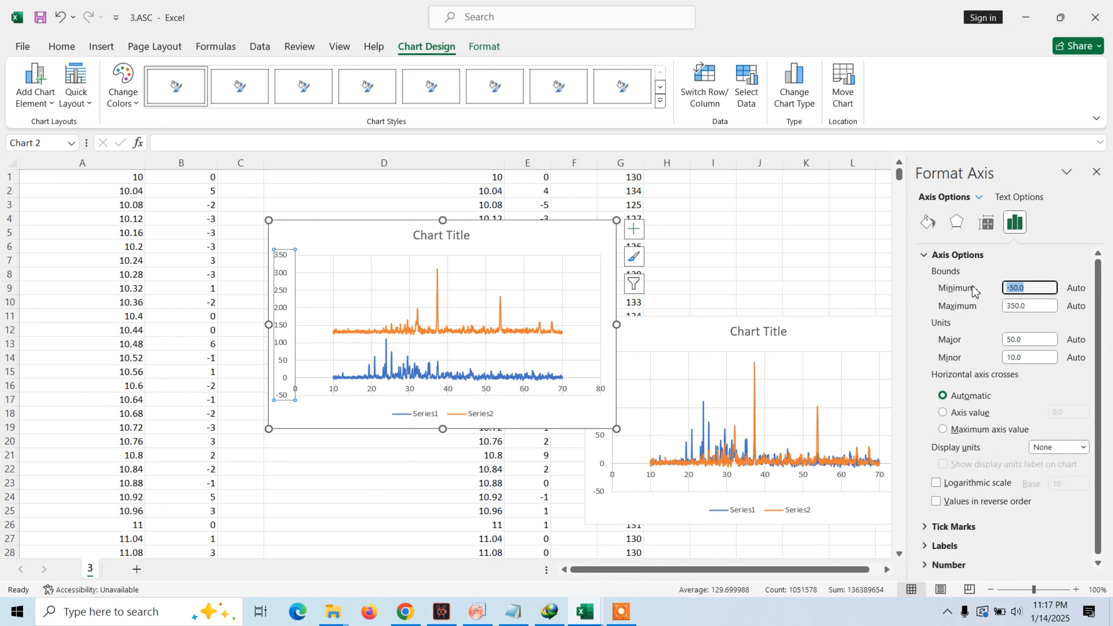
{"action": "type", "text": "0"}
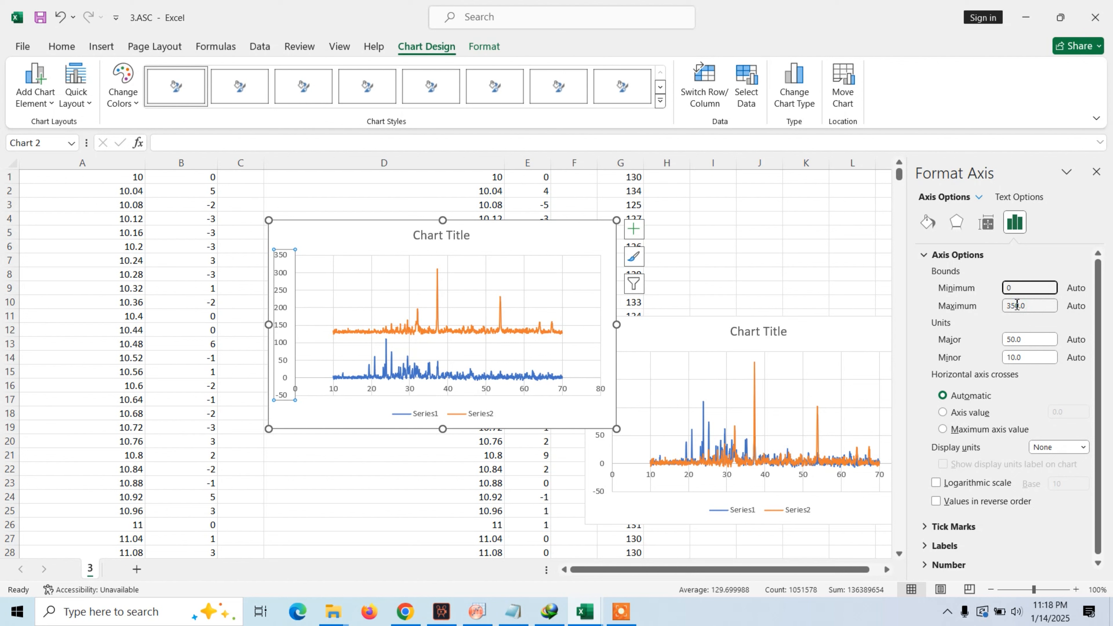
{"action": "key", "text": "Return"}
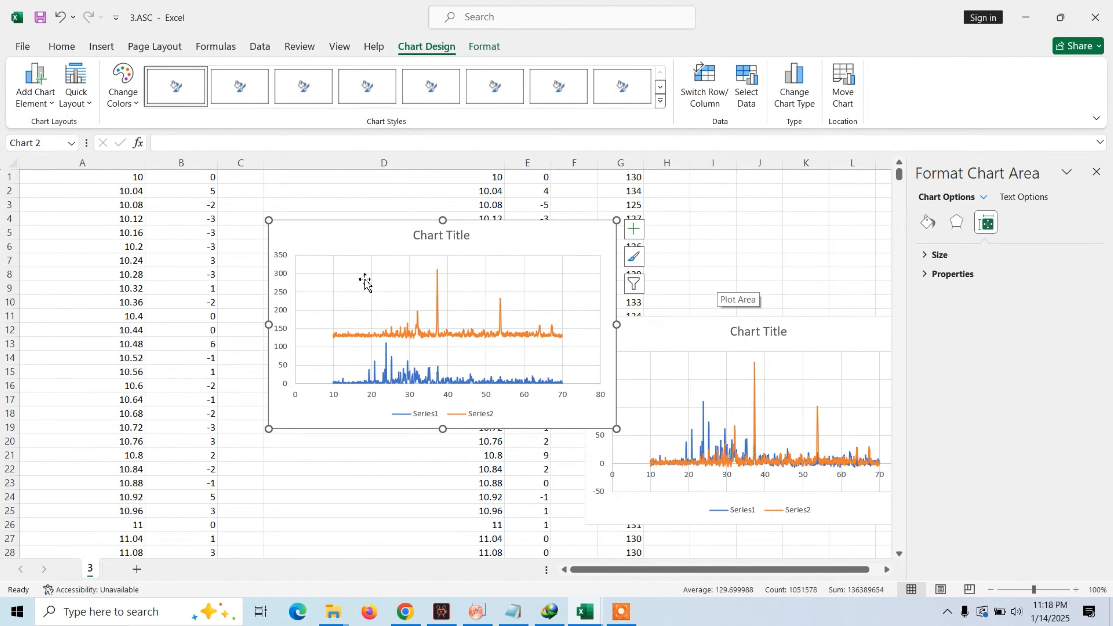
- Set the vertical axis maximum of the offset chart to 330 and shift the chart slightly away from column G
{"action": "left_click", "coordinate": [283, 295]}
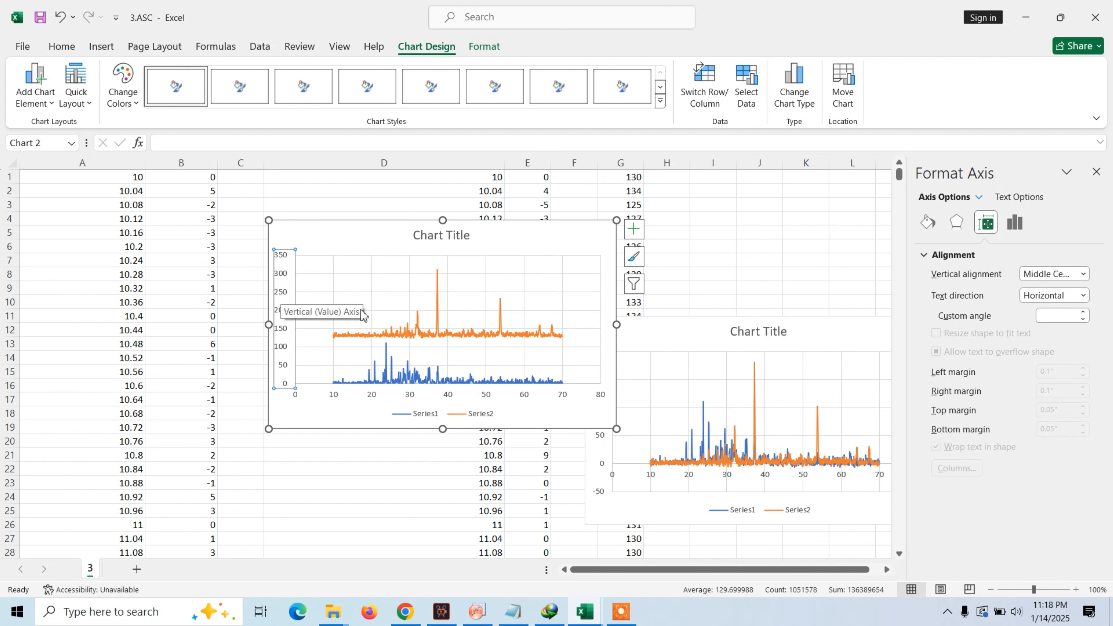
{"action": "right_click", "coordinate": [282, 283]}
{"action": "left_click", "coordinate": [333, 459]}
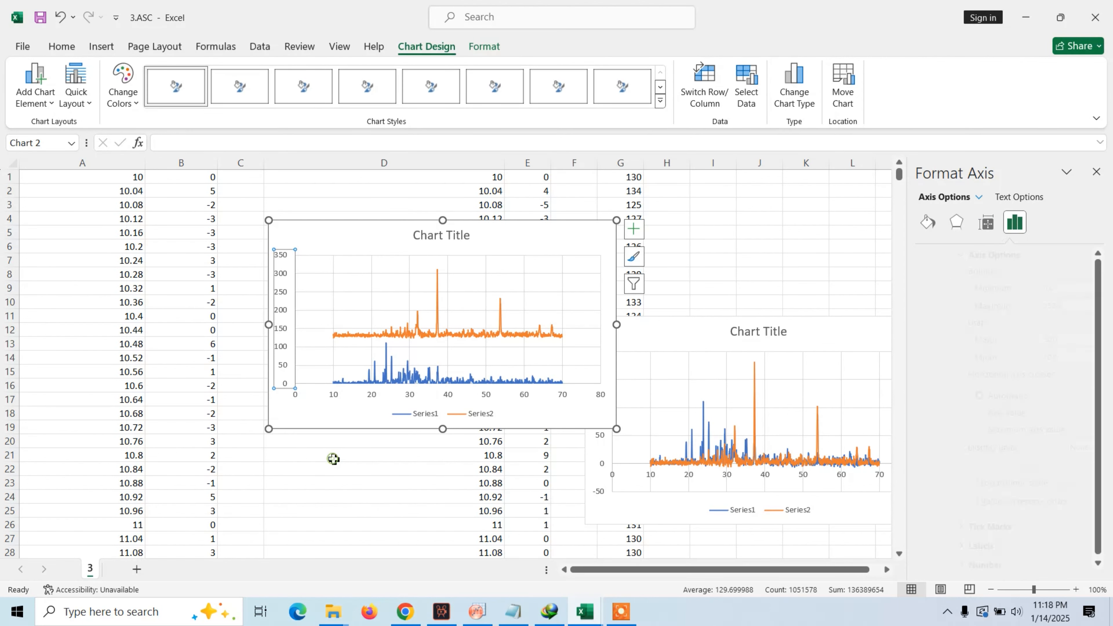
{"action": "left_click_drag", "start_coordinate": [1035, 305], "coordinate": [1015, 301]}
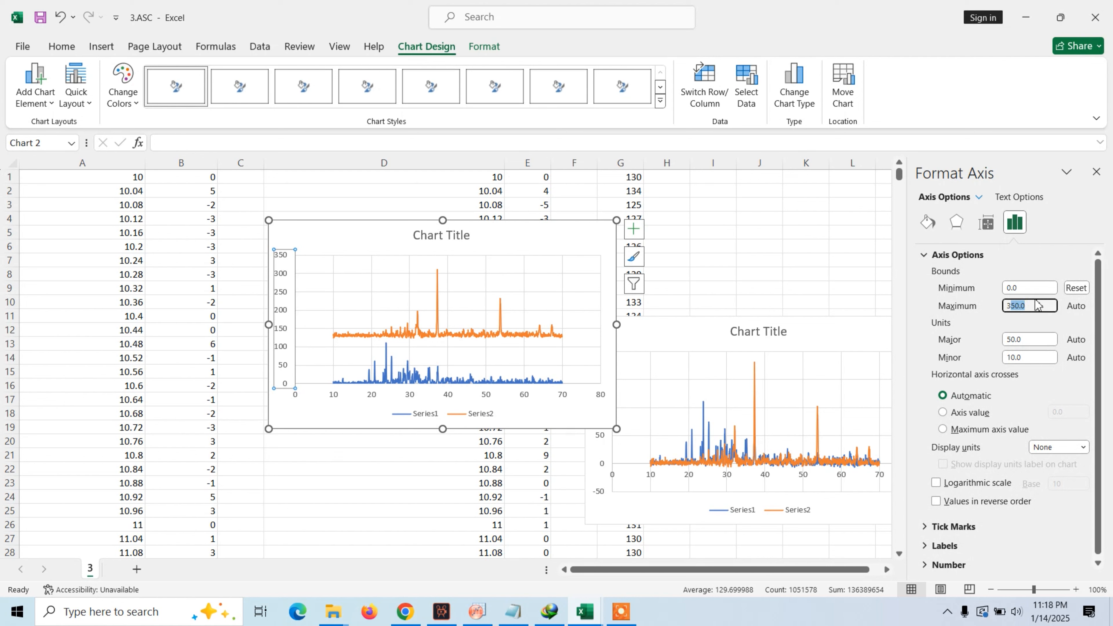
{"action": "type", "text": "30"}
{"action": "left_click_drag", "start_coordinate": [501, 238], "coordinate": [477, 243]}
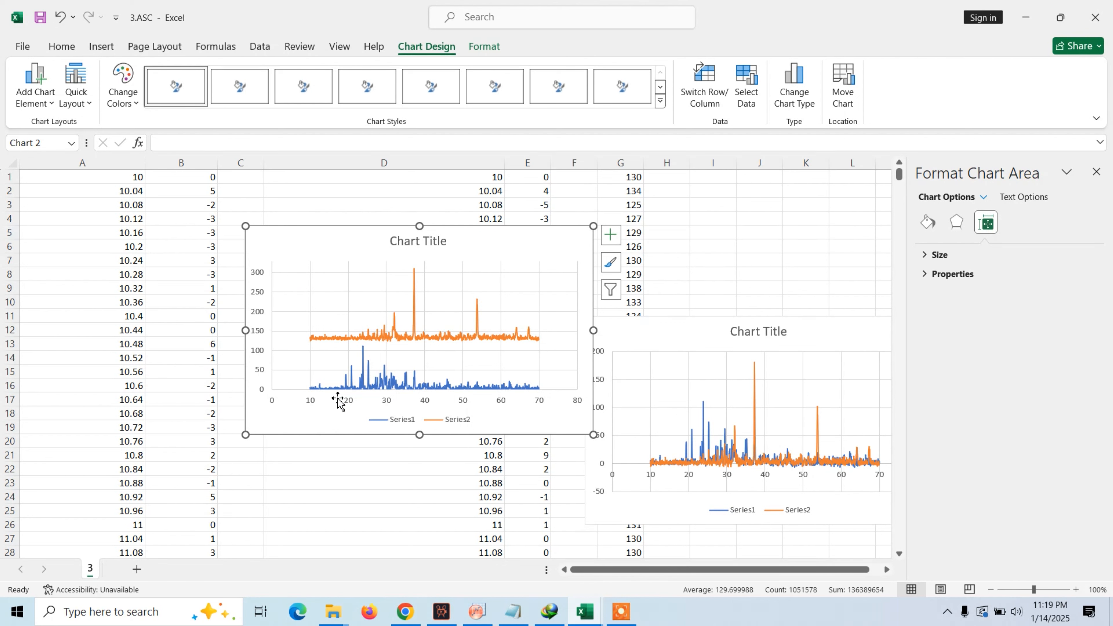
- Delete the vertical axis from the offset chart
{"action": "left_click", "coordinate": [258, 315]}
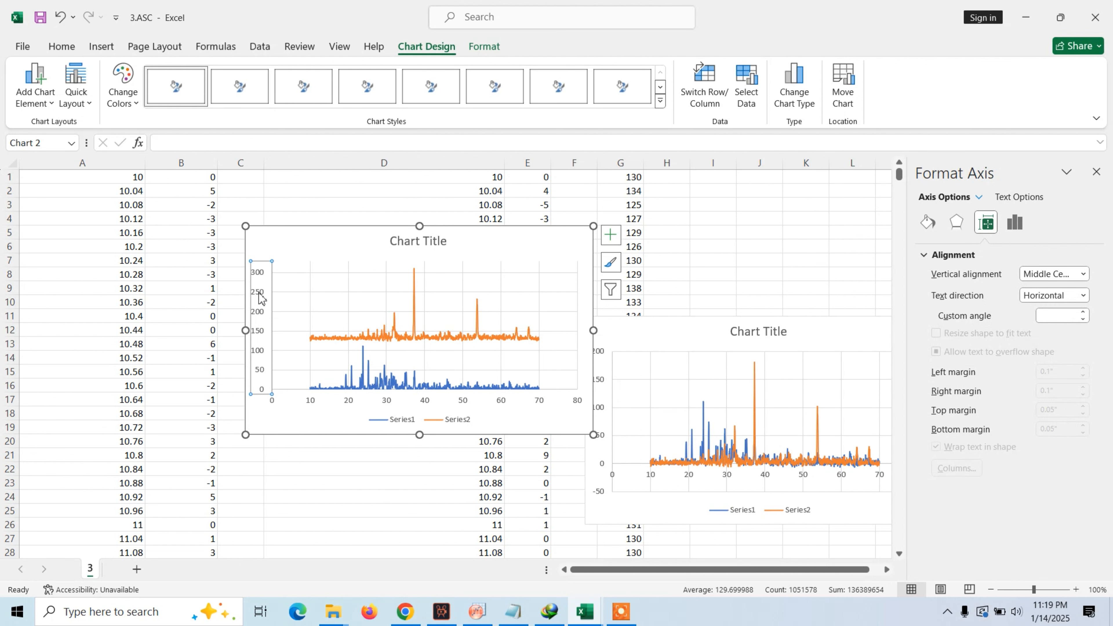
{"action": "right_click", "coordinate": [258, 263]}
{"action": "key", "text": "Escape"}
{"action": "key", "text": "Delete"}
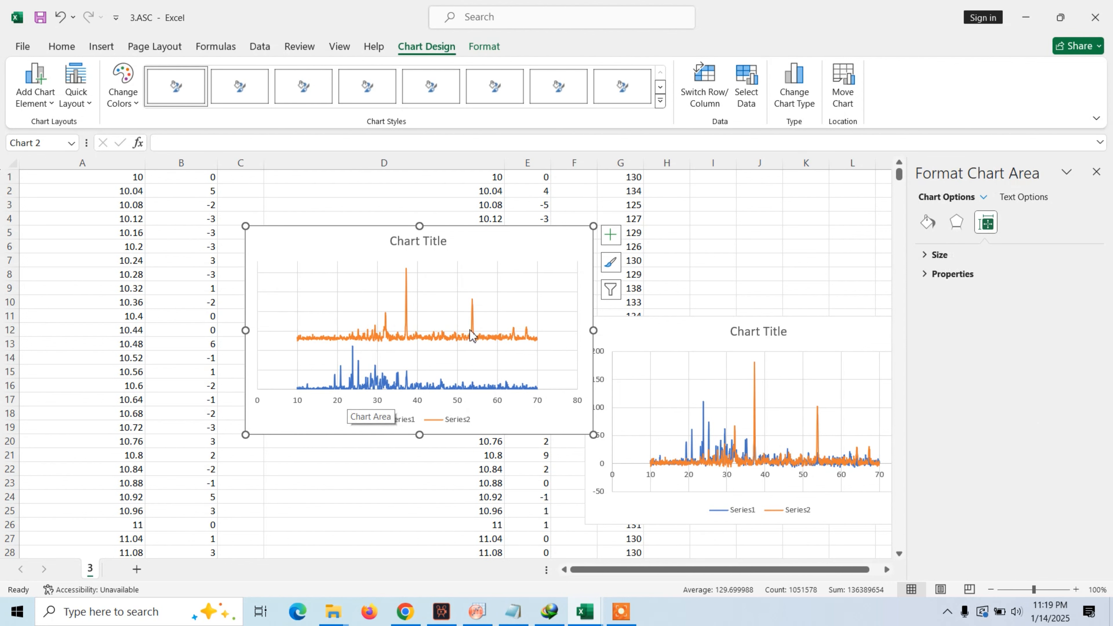
- Remove the gridlines from the offset chart
{"action": "left_click", "coordinate": [516, 290]}
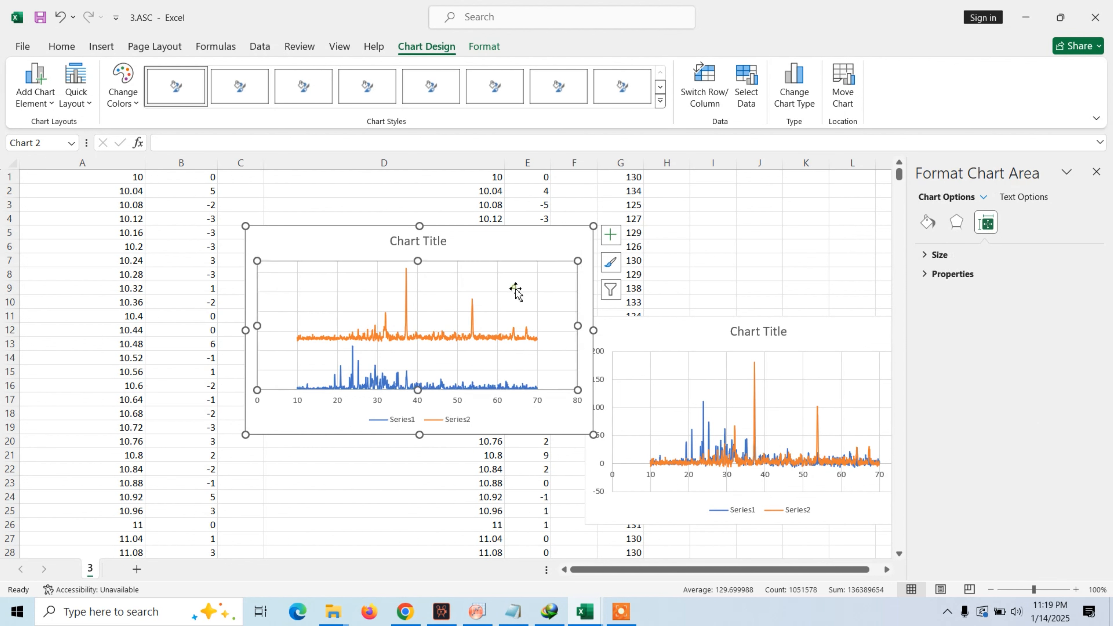
{"action": "left_click", "coordinate": [611, 235]}
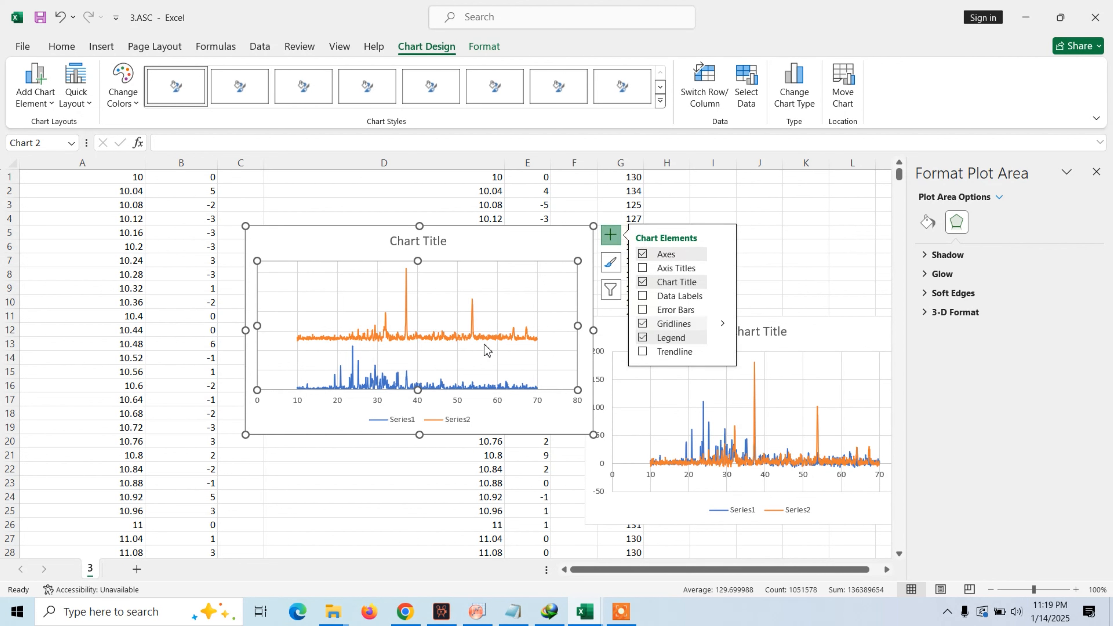
{"action": "left_click", "coordinate": [336, 405]}
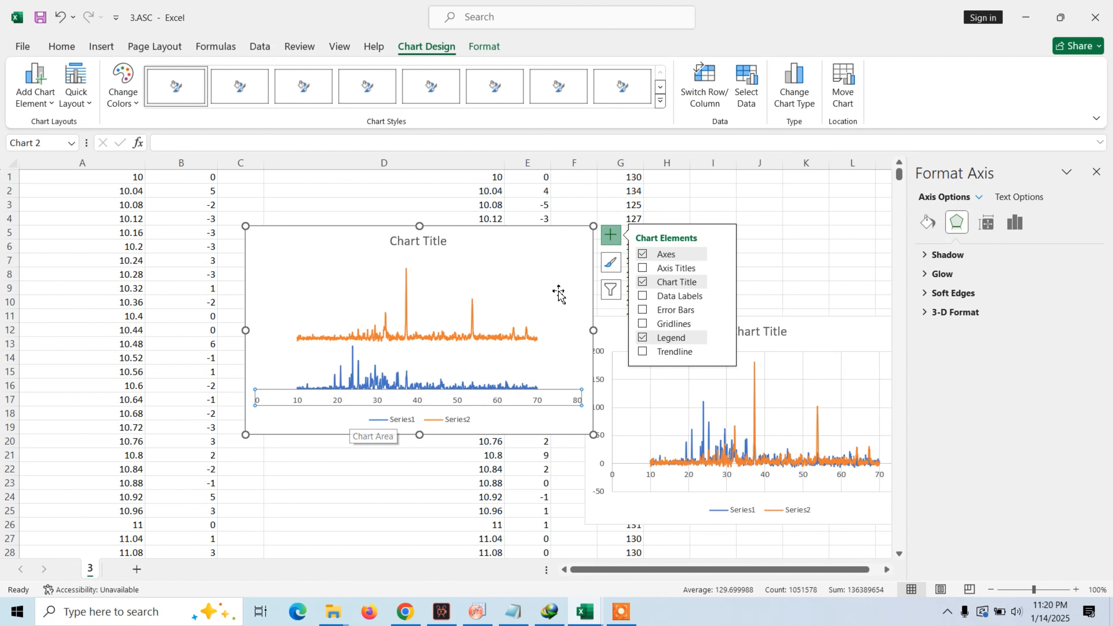
{"action": "left_click", "coordinate": [624, 237]}
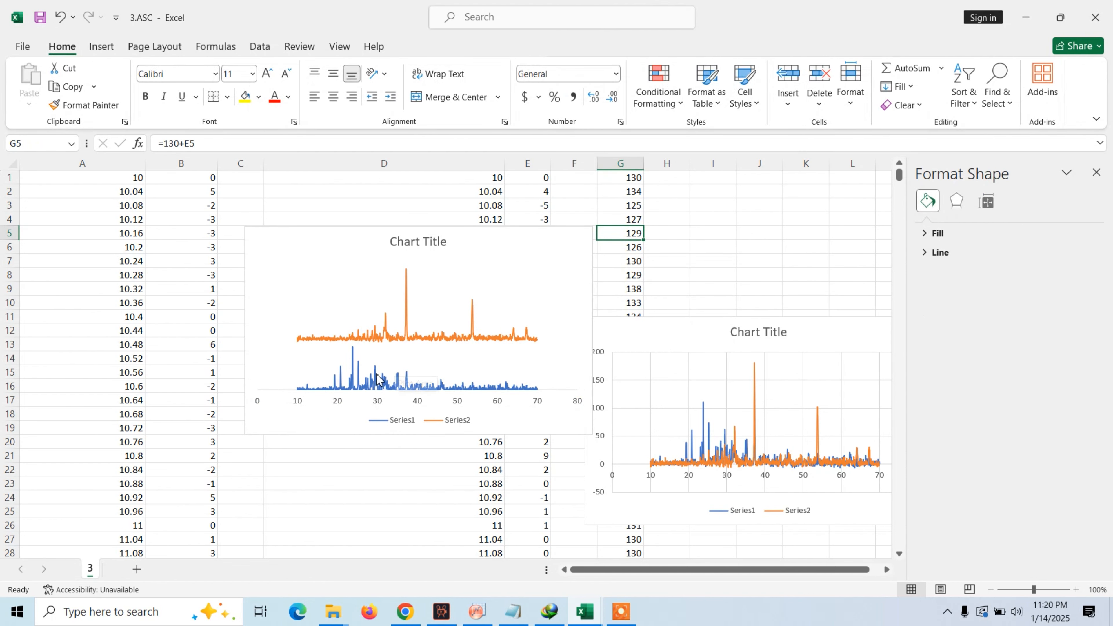
- Set the horizontal axis bounds of the offset chart to a minimum of 10 and a maximum of 70
{"action": "left_click", "coordinate": [259, 407]}
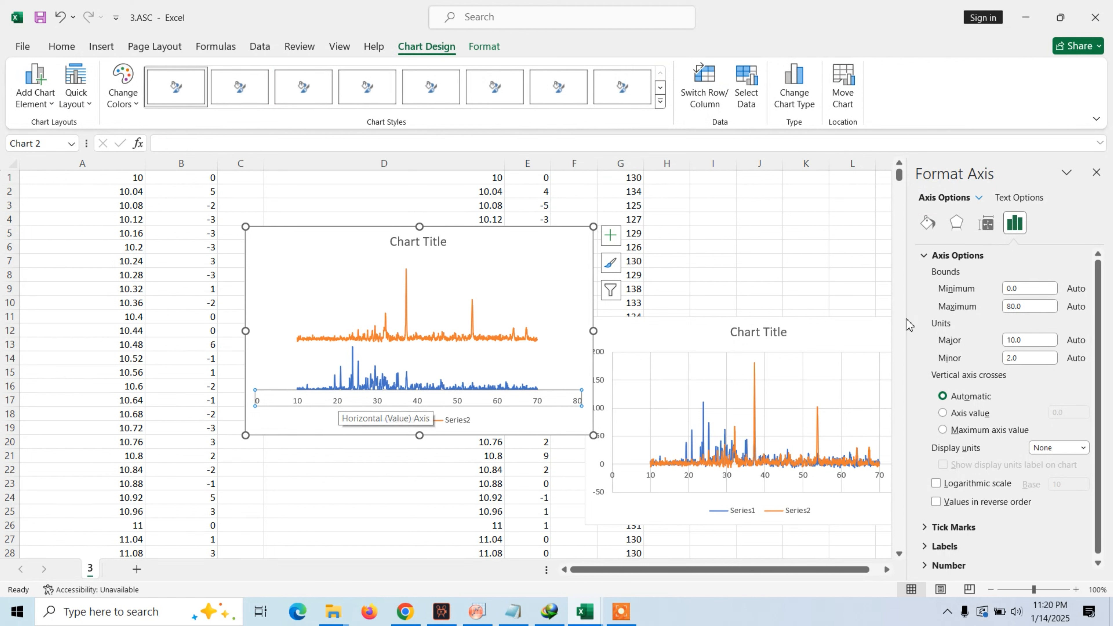
{"action": "double_click", "coordinate": [1004, 288]}
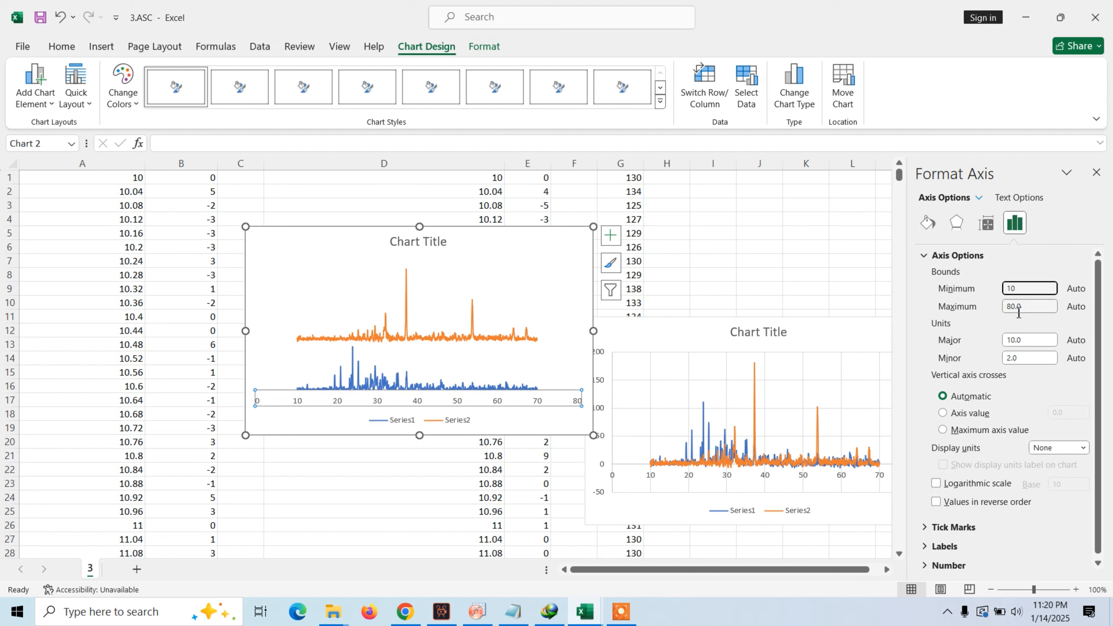
{"action": "left_click", "coordinate": [1029, 307]}
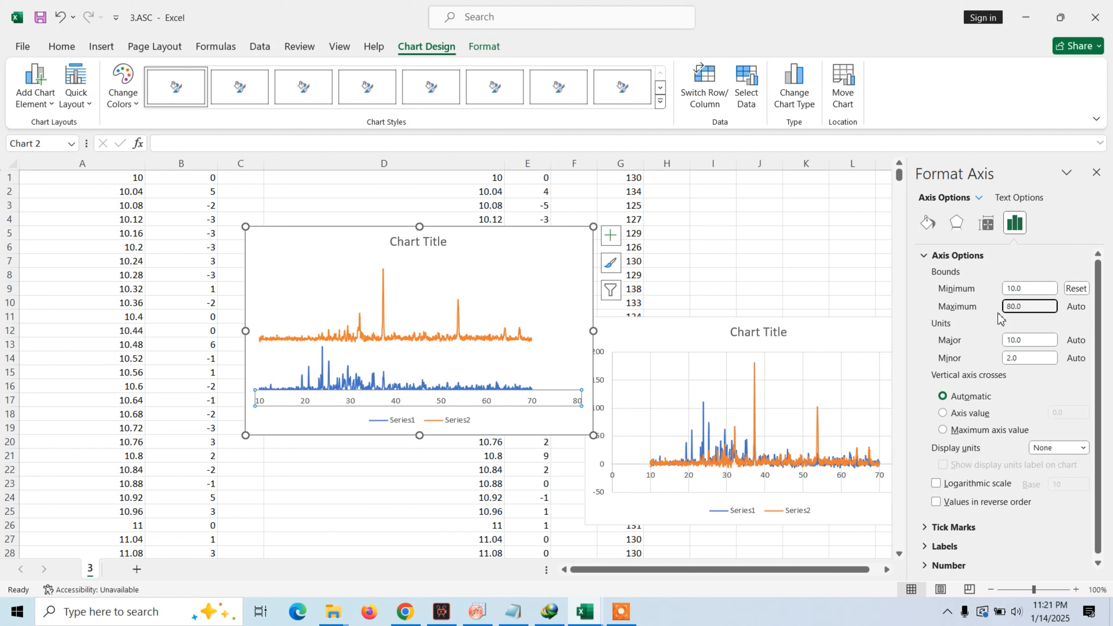
{"action": "left_click_drag", "start_coordinate": [1029, 306], "coordinate": [996, 309]}
{"action": "type", "text": "70"}
{"action": "key", "text": "Return"}
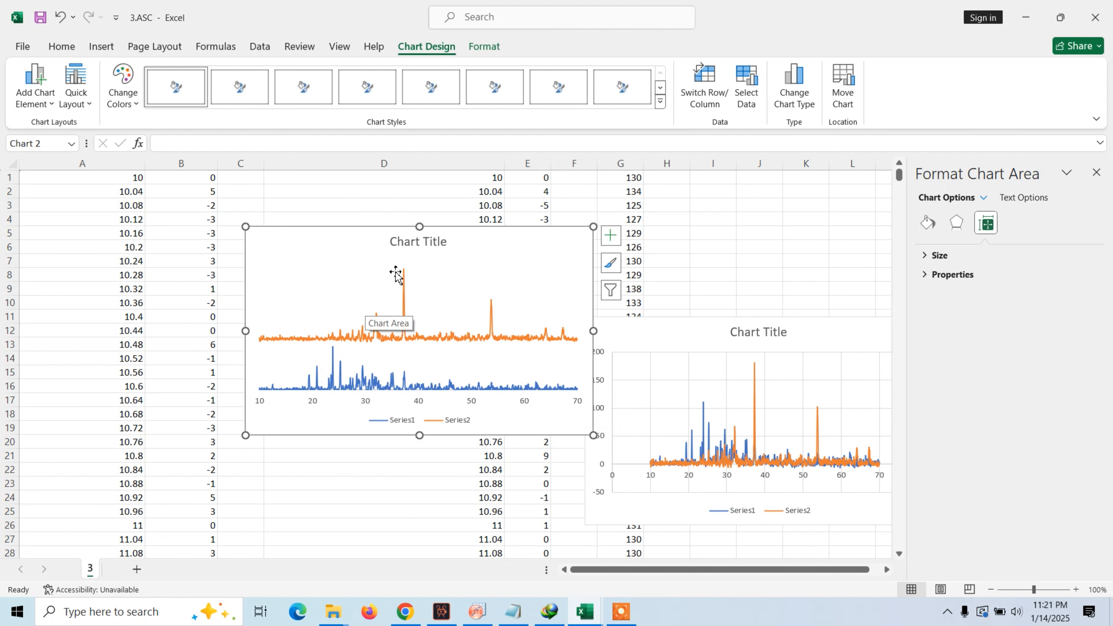
- Display the list of chart elements for the offset chart and select its legend
{"action": "left_click", "coordinate": [406, 242]}
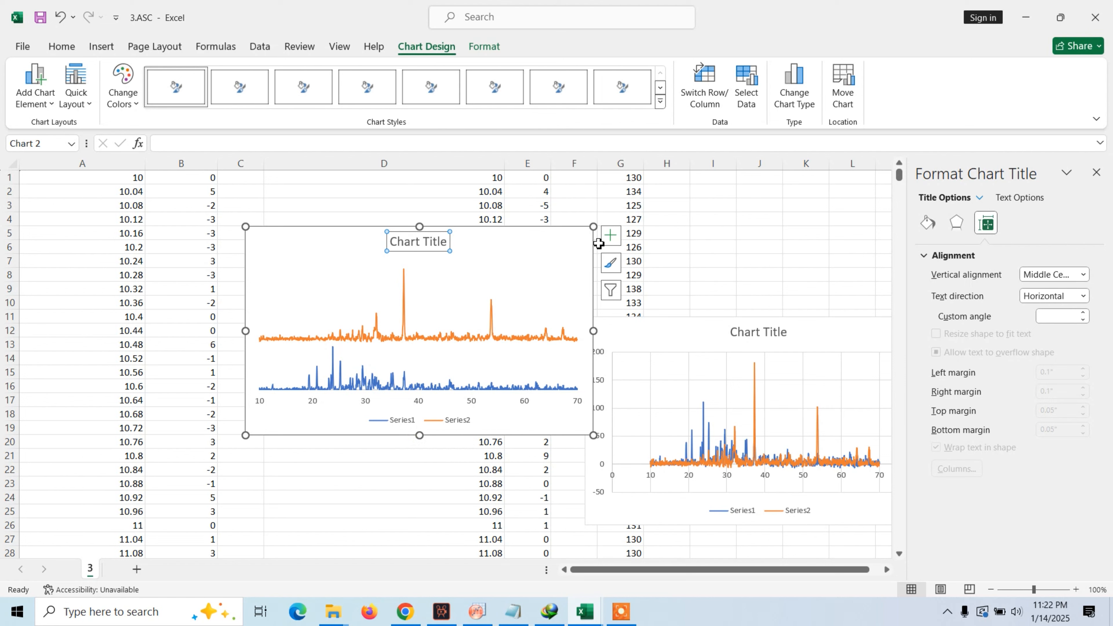
{"action": "left_click", "coordinate": [611, 235]}
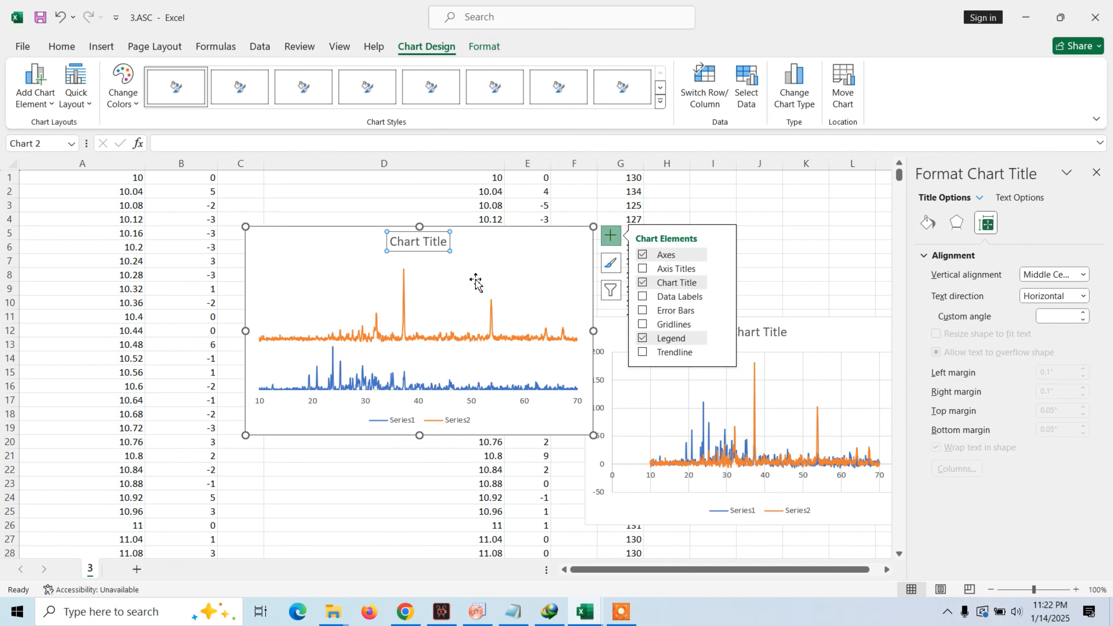
{"action": "left_click", "coordinate": [452, 421]}
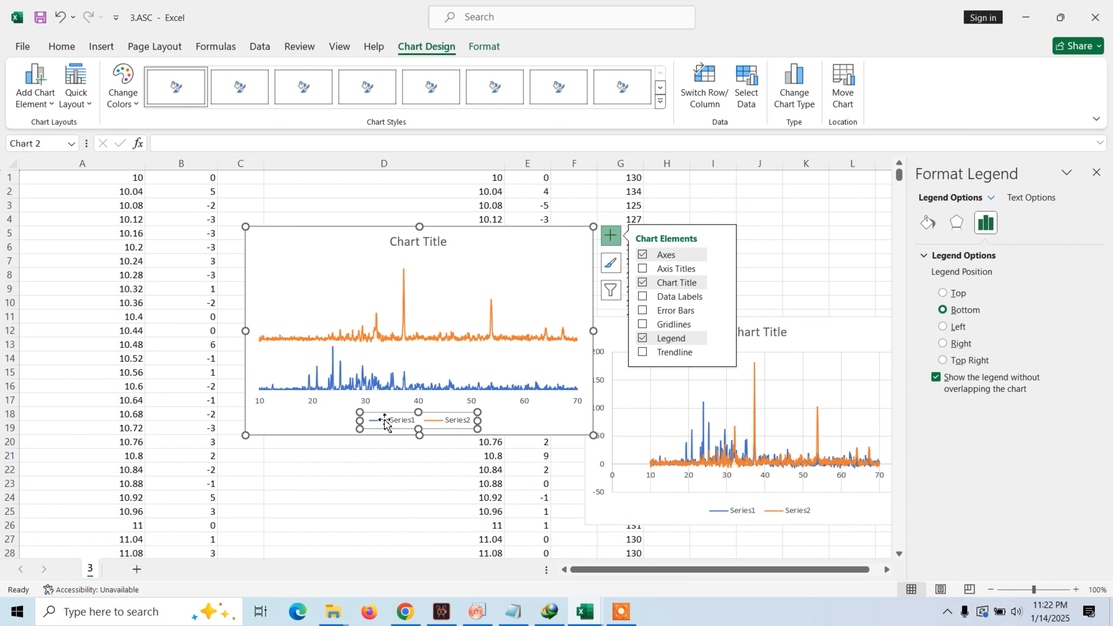